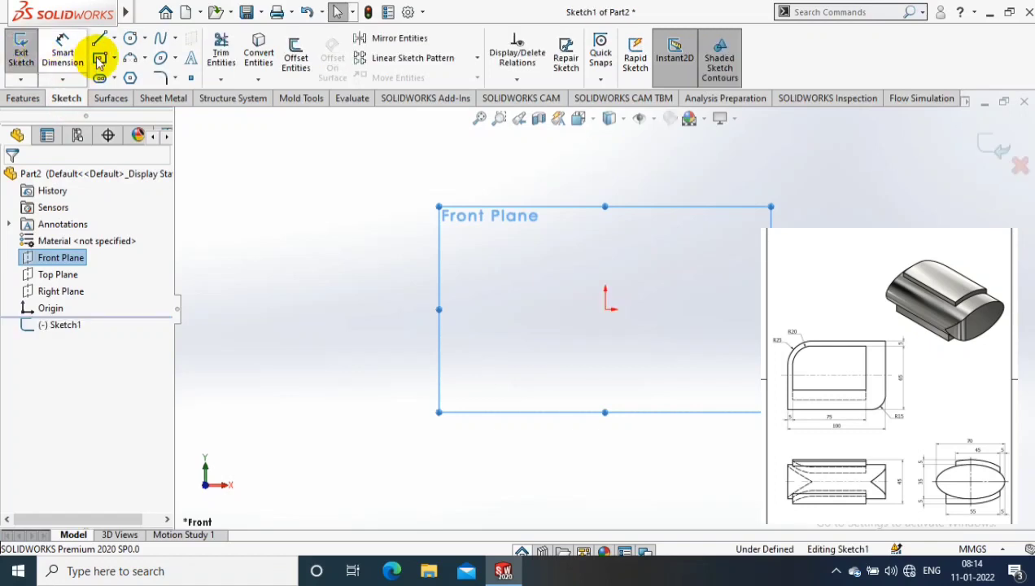
# - Draw an ellipse centred on the origin on the Front Plane
pyautogui.click(161, 58)
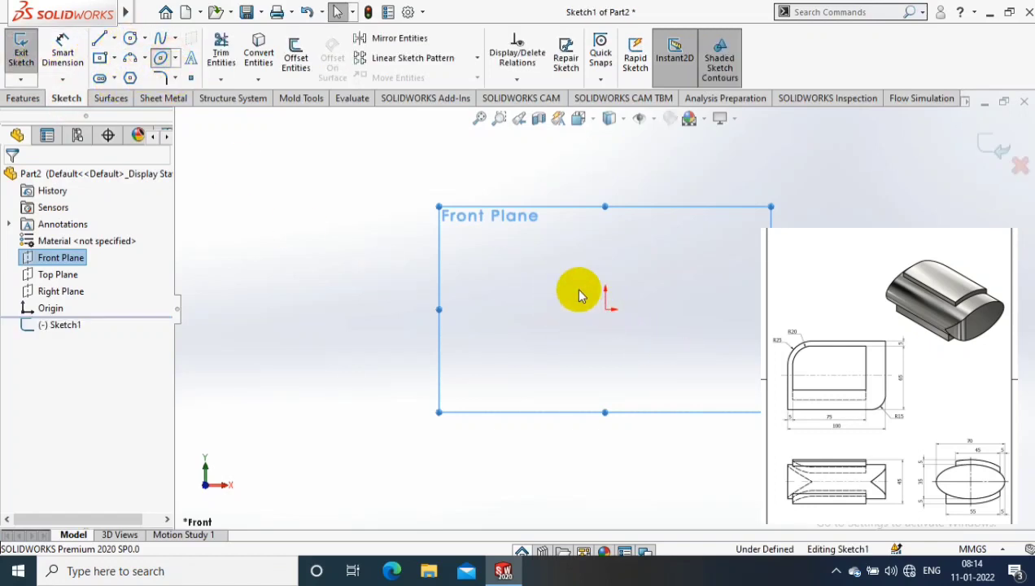
pyautogui.click(605, 308)
pyautogui.click(700, 309)
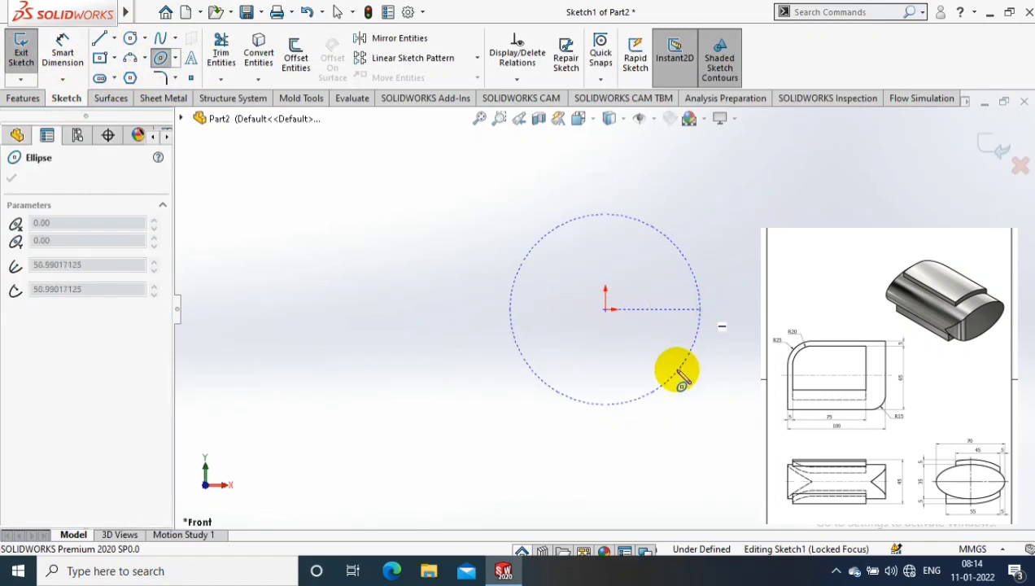
pyautogui.click(621, 377)
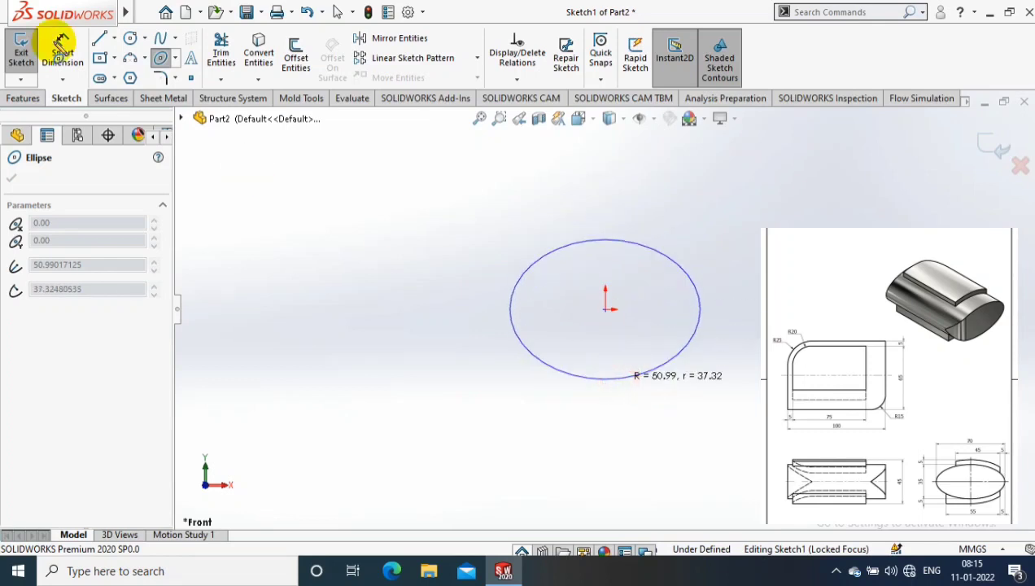
# - Dimension the ellipse 70 mm wide and 35 mm tall
pyautogui.click(62, 47)
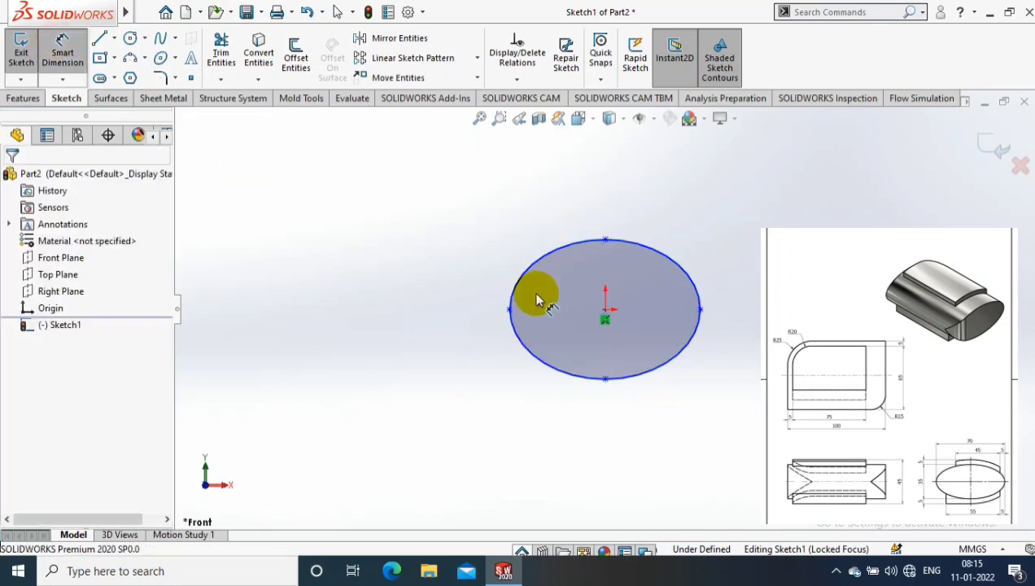
pyautogui.click(700, 309)
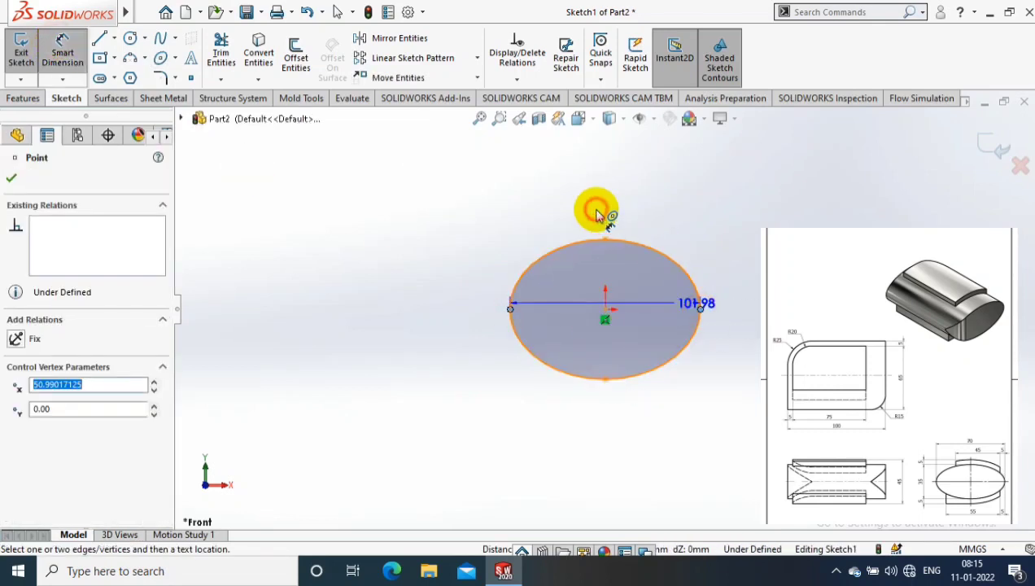
pyautogui.click(616, 279)
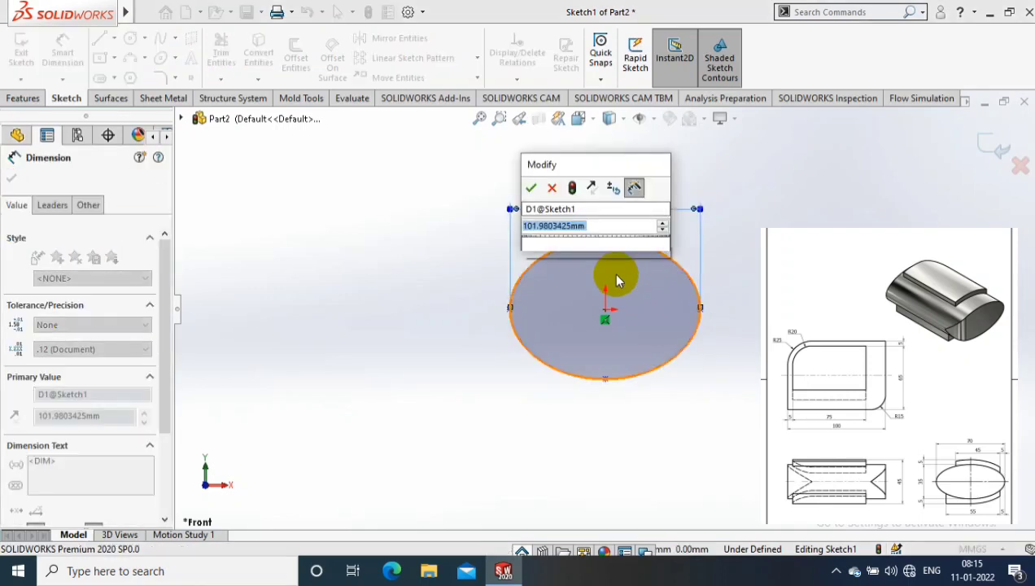
pyautogui.write('70')
pyautogui.press('Return')
pyautogui.click(606, 240)
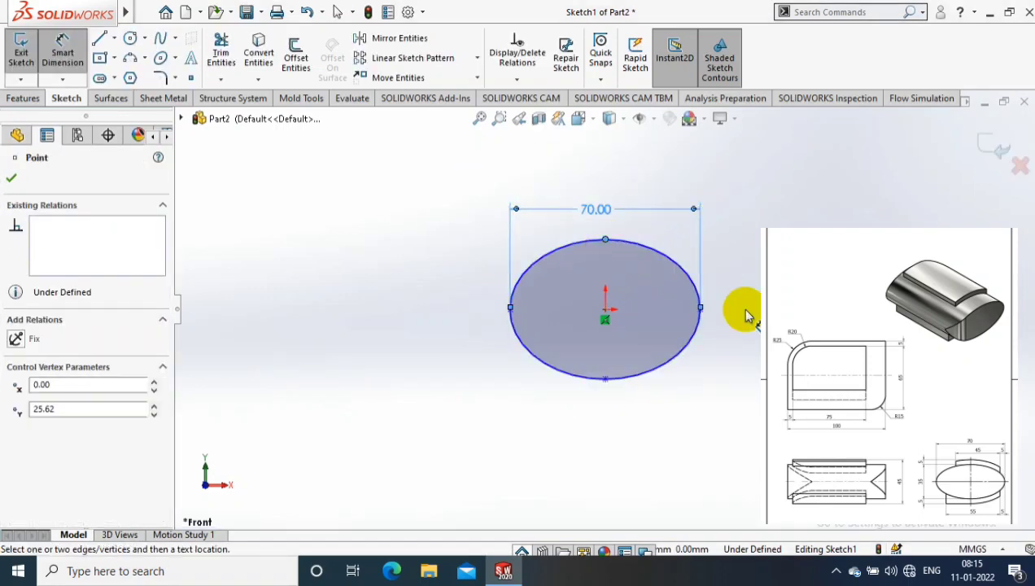
pyautogui.click(748, 316)
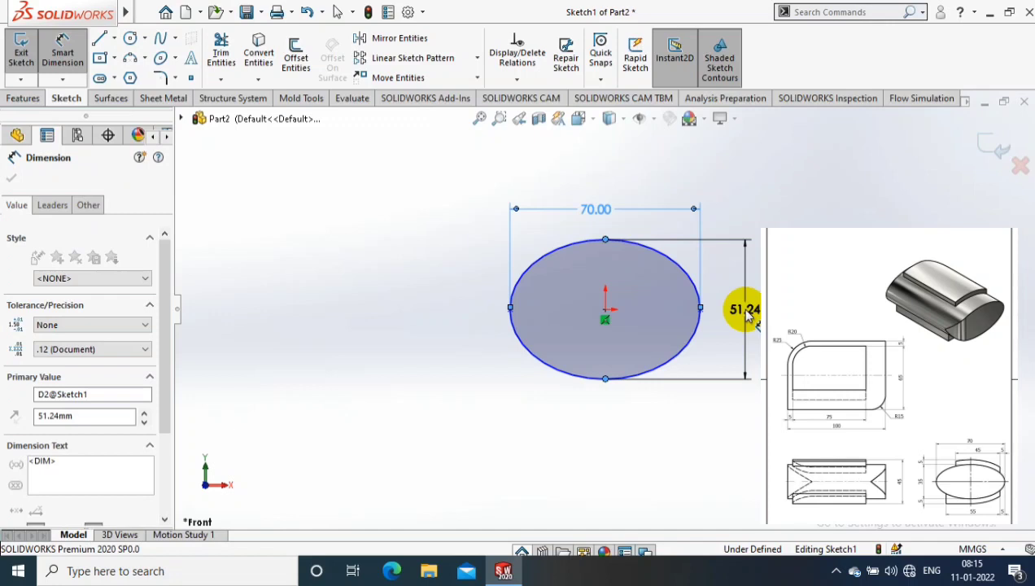
pyautogui.write('35')
pyautogui.press('Return')
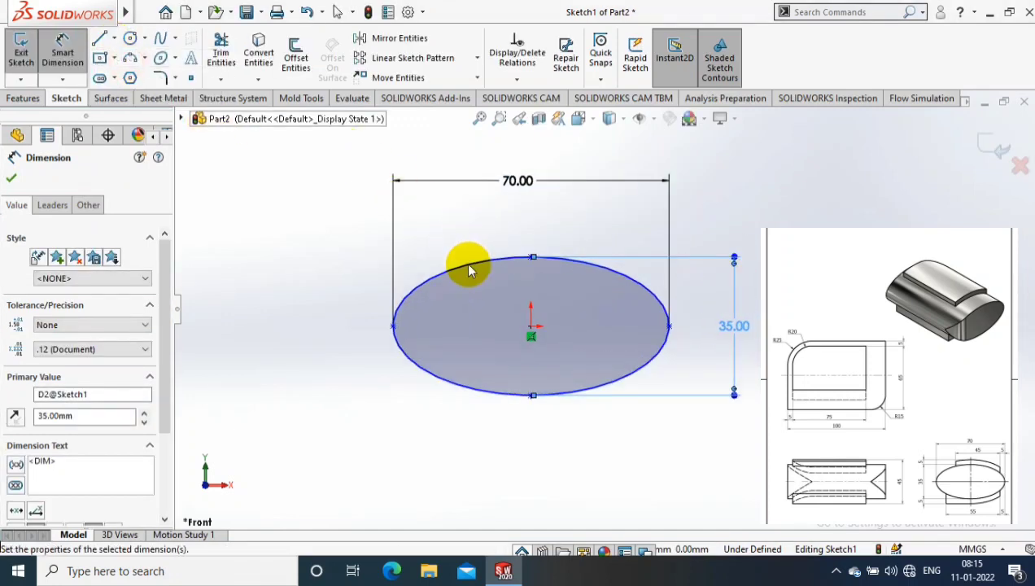
# - Draw a vertical, horizontal and vertical line chain over the ellipse's top
pyautogui.press('l')
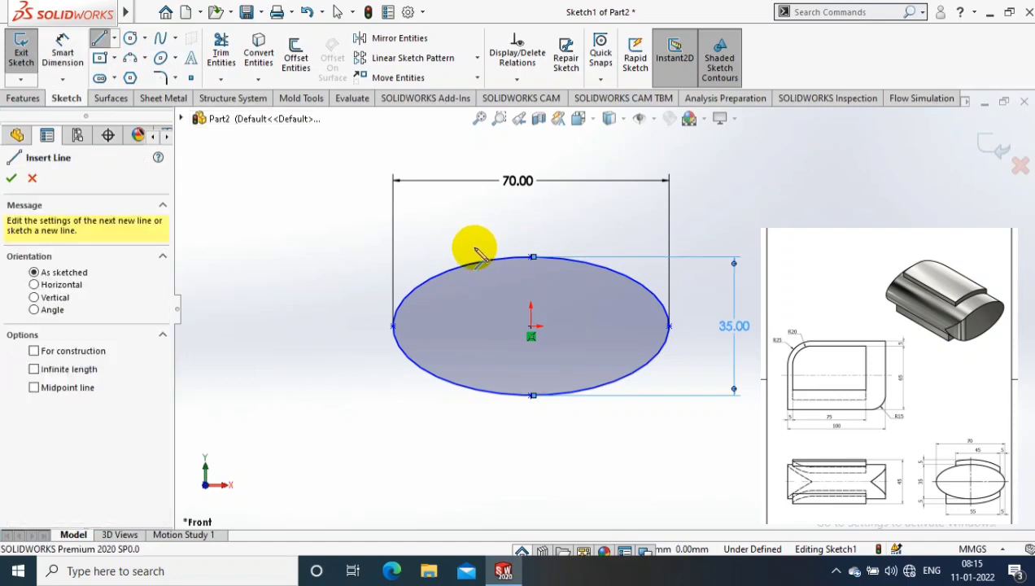
pyautogui.click(471, 254)
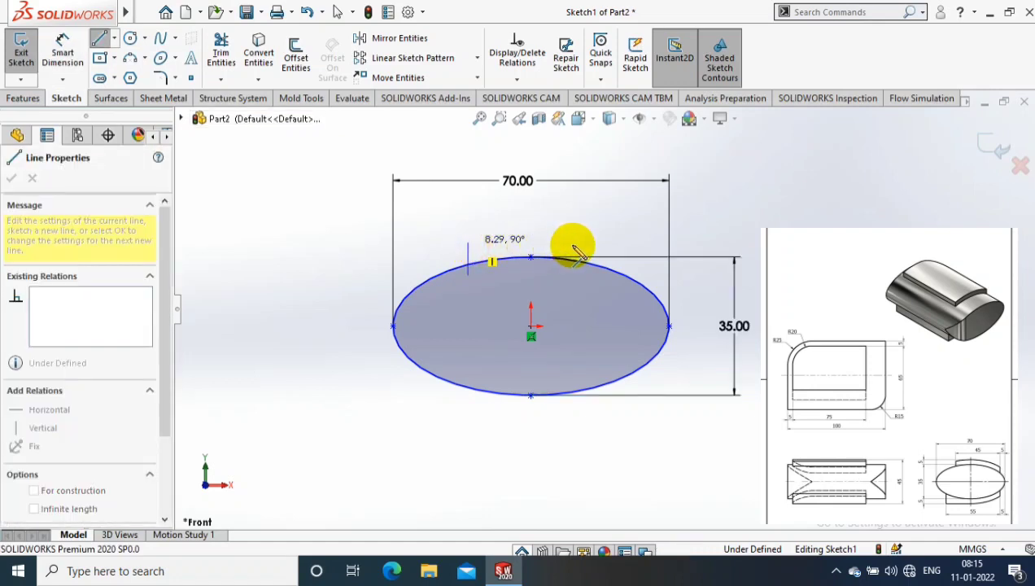
pyautogui.press('Escape')
pyautogui.click(619, 242)
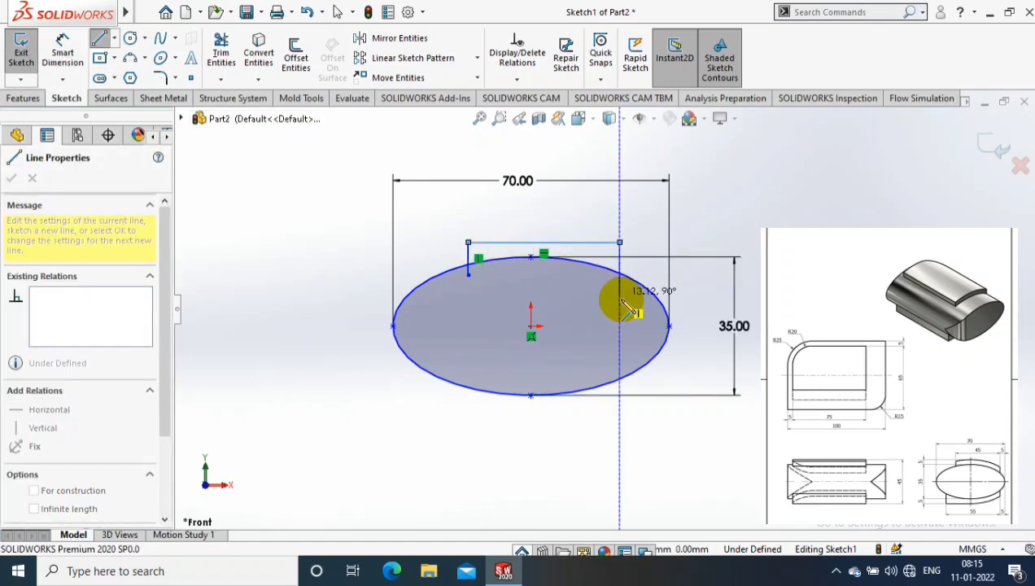
pyautogui.click(620, 298)
pyautogui.press('Escape')
# - Dimension the top line to 45 mm and the right leg 5 mm from the ellipse's end
pyautogui.click(64, 55)
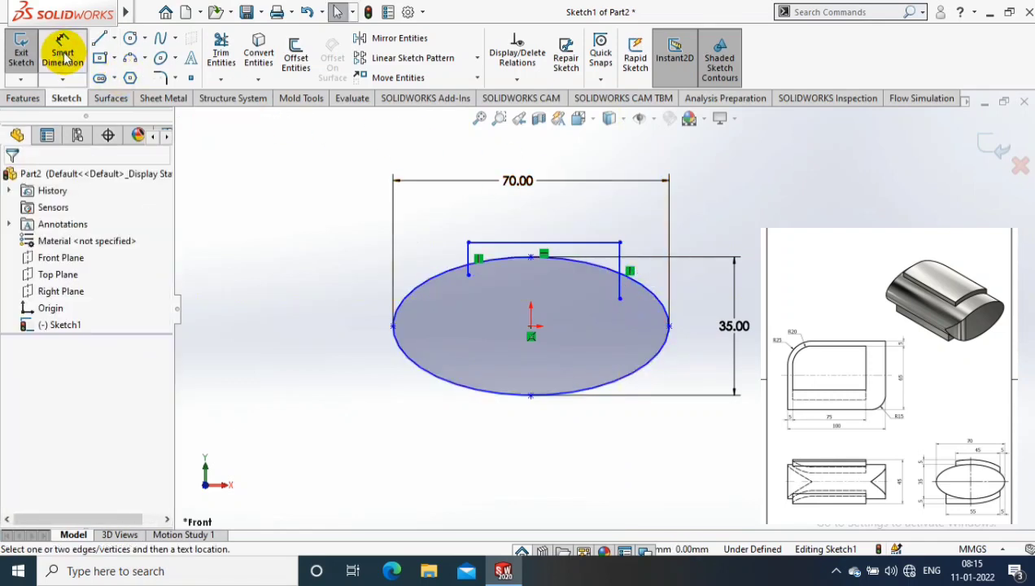
pyautogui.click(560, 252)
pyautogui.click(475, 222)
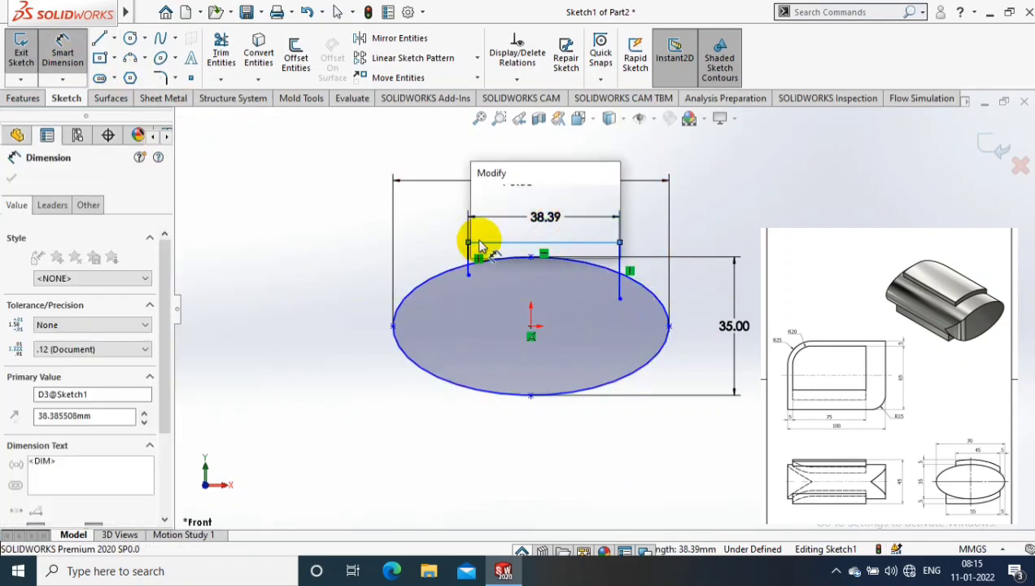
pyautogui.write('45')
pyautogui.press('Return')
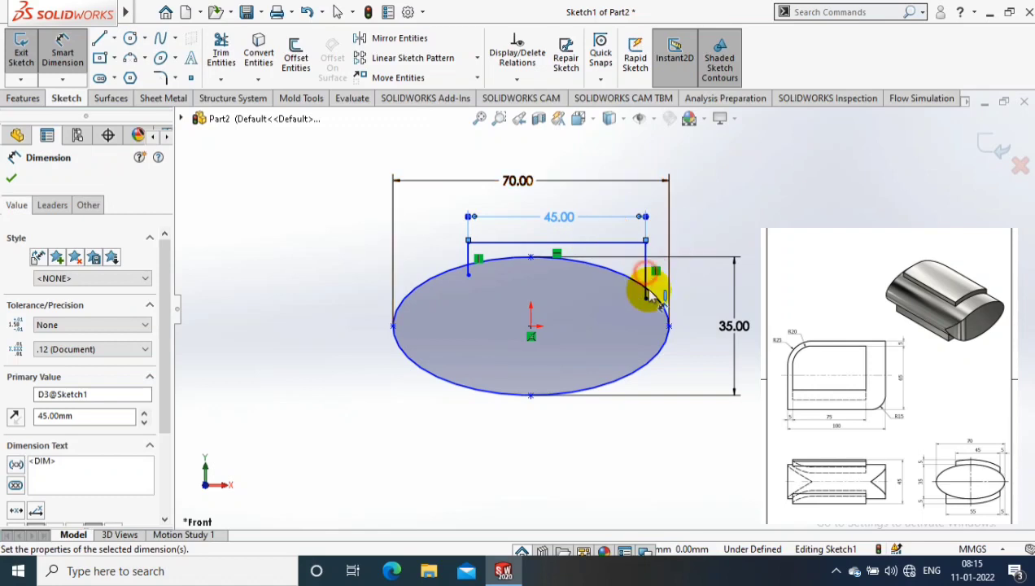
pyautogui.click(648, 281)
pyautogui.click(670, 329)
pyautogui.click(664, 438)
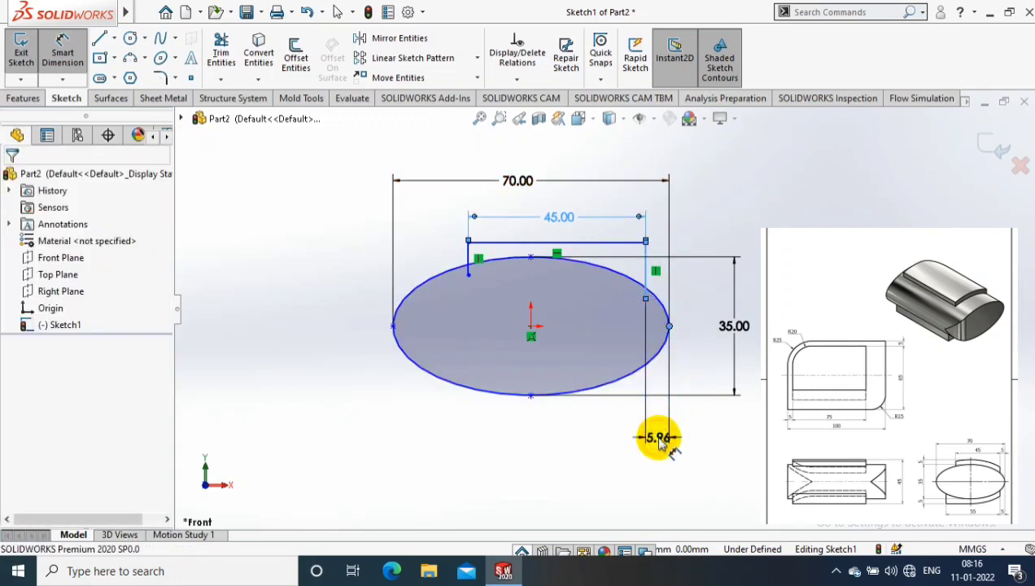
pyautogui.write('5')
pyautogui.press('Return')
pyautogui.scroll(-3, 661, 258)
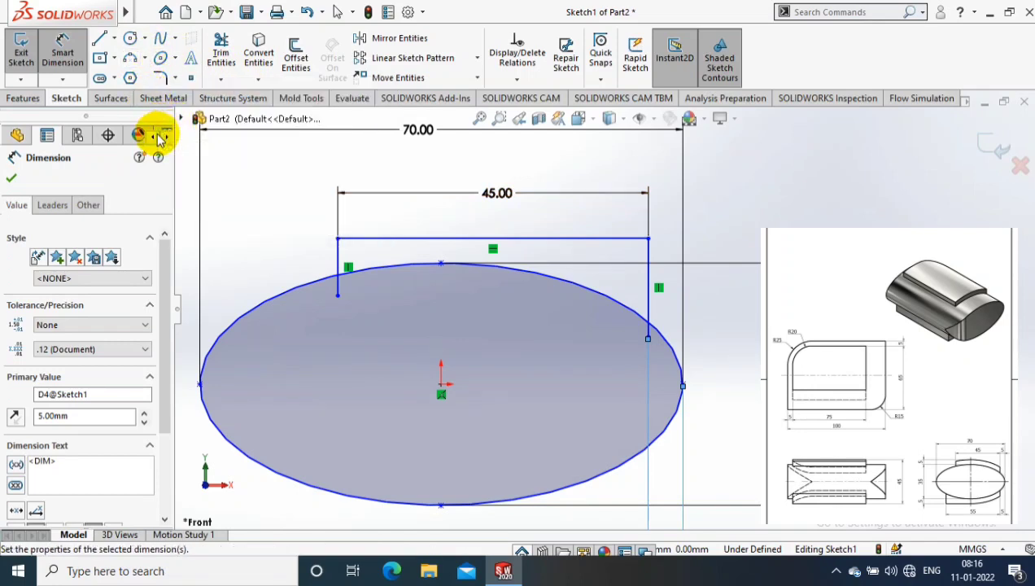
# - Draw a three-point arc across the top line's ends and trim away the straight line
pyautogui.click(144, 58)
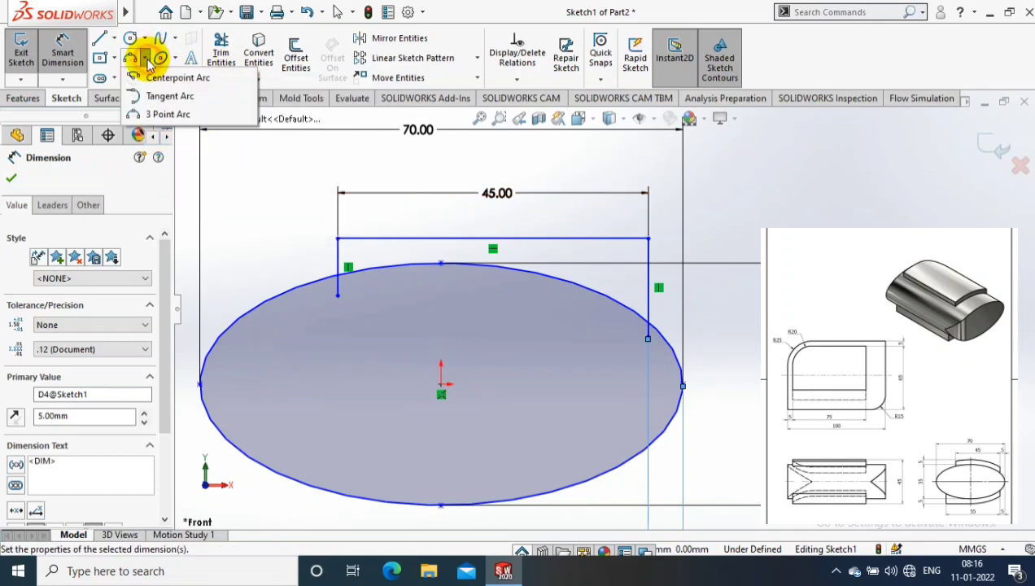
pyautogui.click(144, 115)
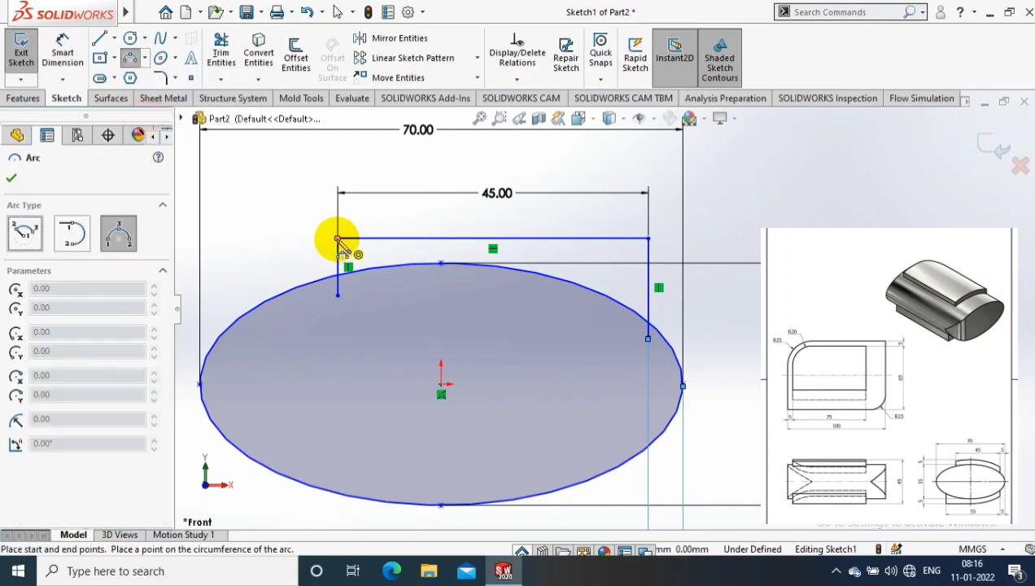
pyautogui.click(338, 238)
pyautogui.click(649, 239)
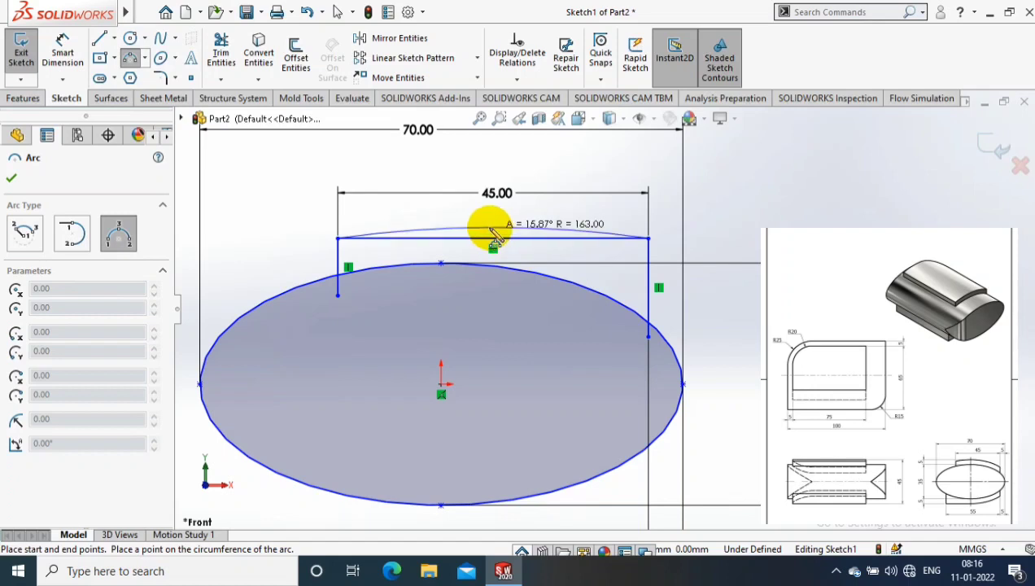
pyautogui.click(491, 232)
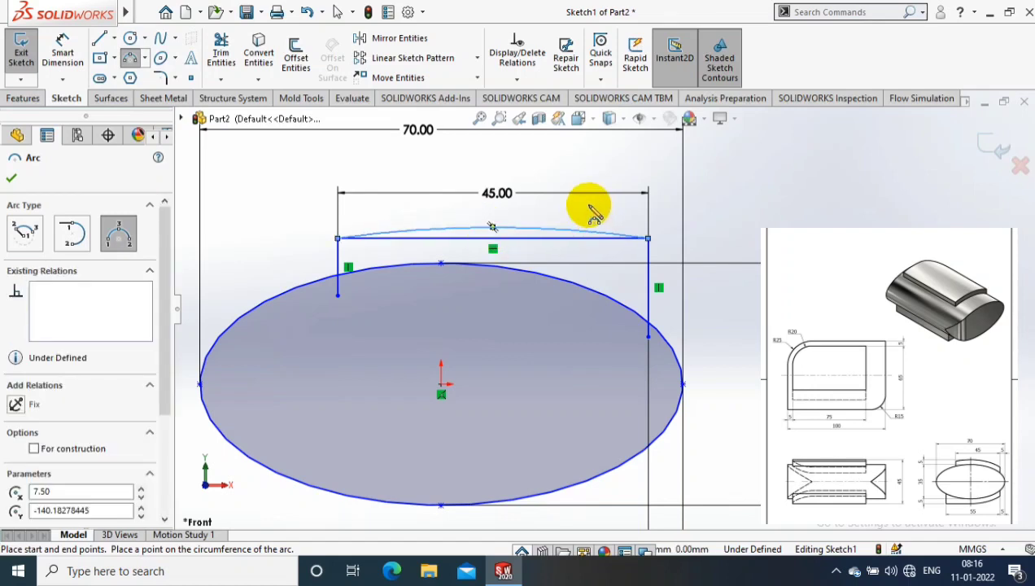
pyautogui.click(221, 79)
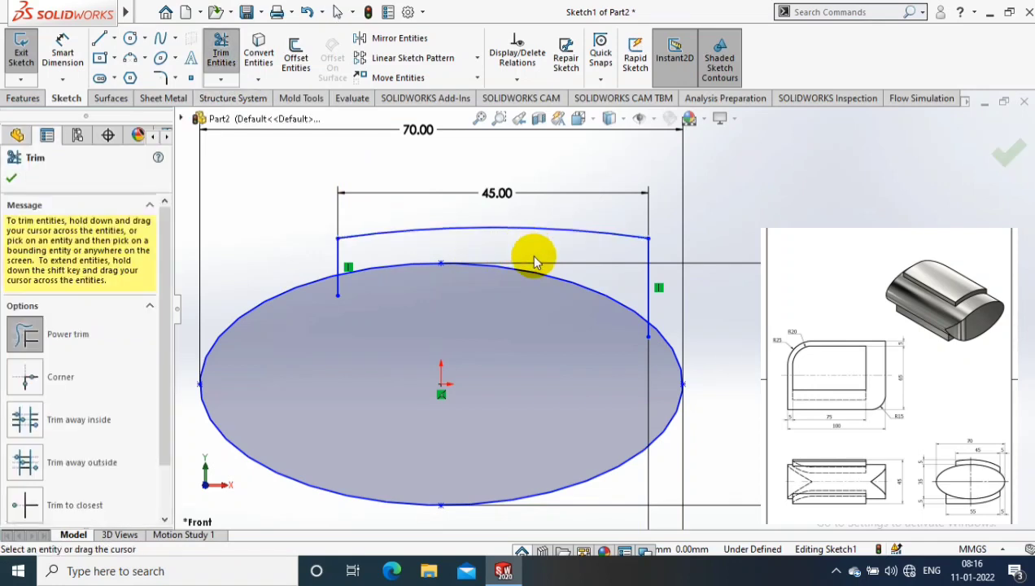
# - Set the arc's midpoint 5 mm above the ellipse's top point
pyautogui.click(63, 53)
pyautogui.click(492, 227)
pyautogui.click(440, 263)
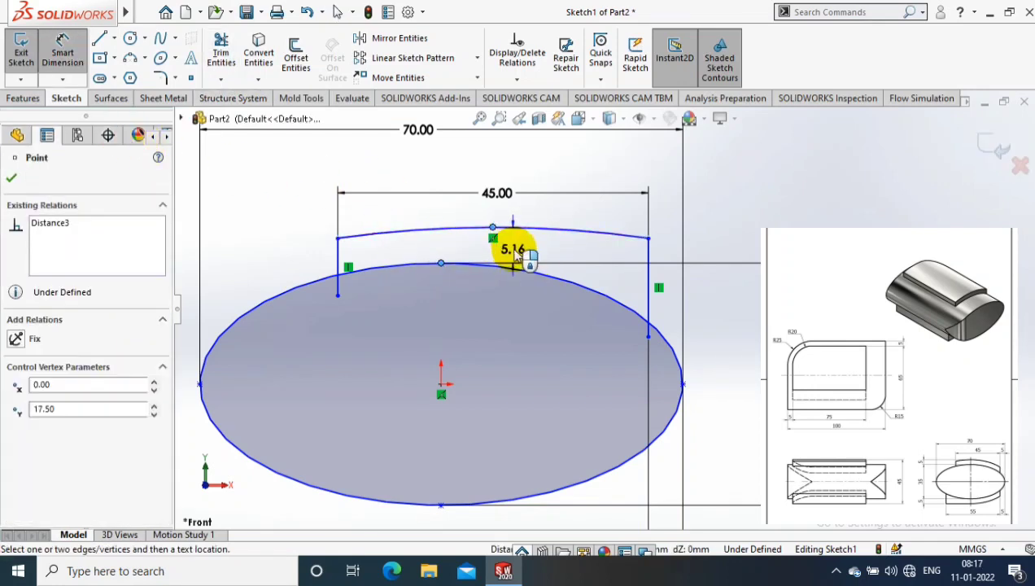
pyautogui.click(516, 249)
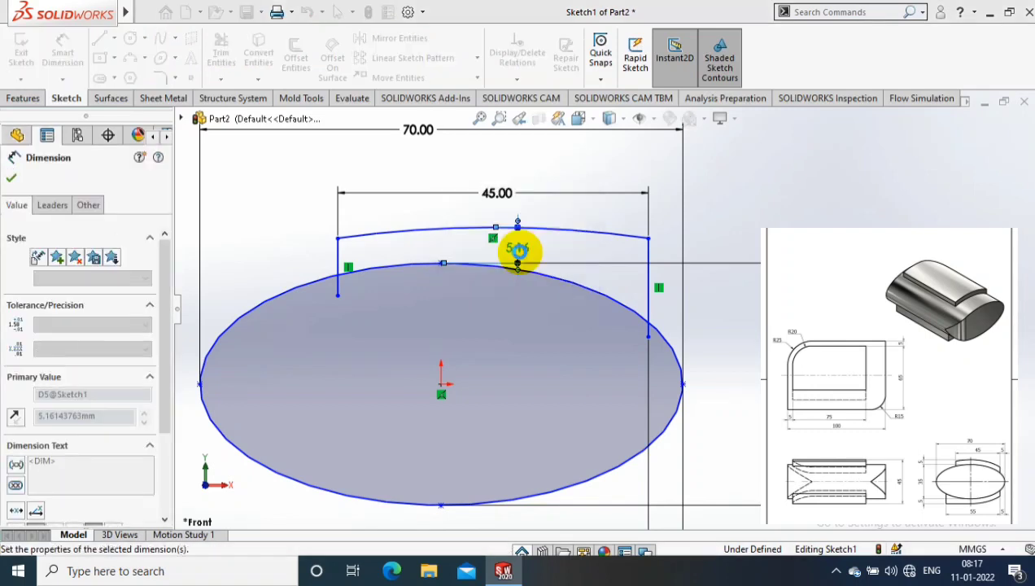
pyautogui.write('5')
pyautogui.press('Return')
pyautogui.click(659, 166)
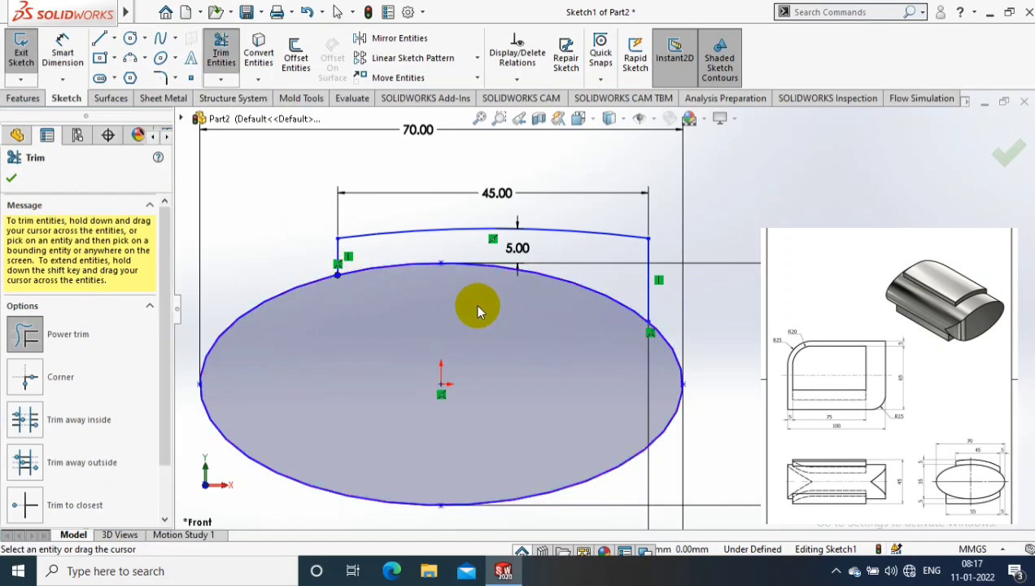
# - Draw an open three-line outline below the ellipse
pyautogui.click(114, 38)
pyautogui.click(122, 47)
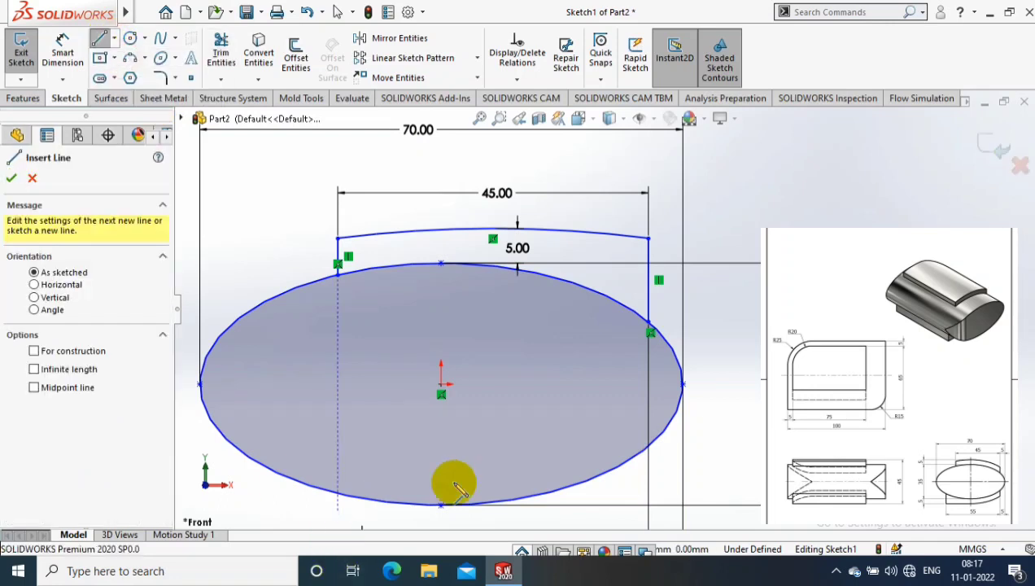
pyautogui.scroll(1, 488, 481)
pyautogui.scroll(-1, 556, 472)
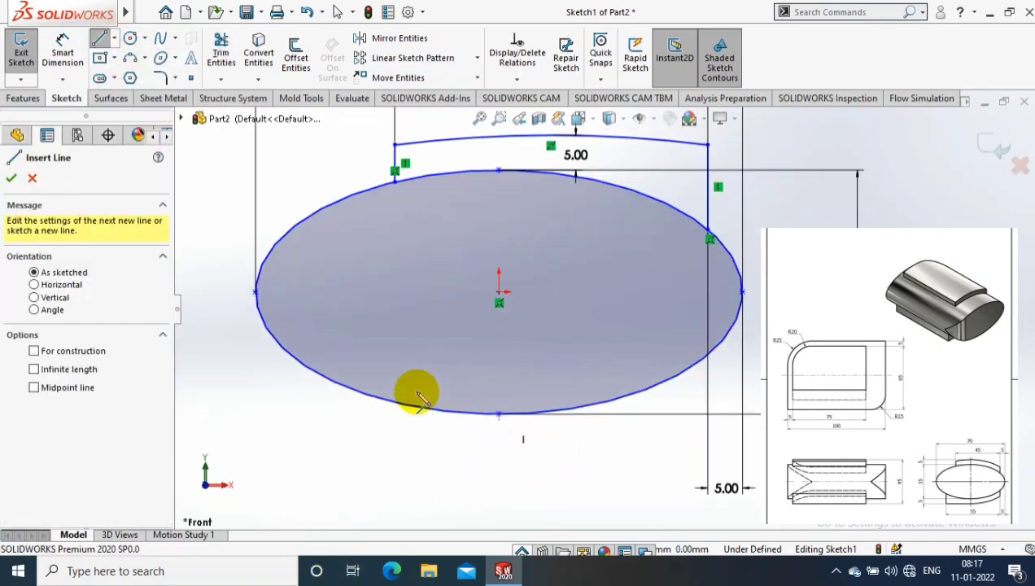
pyautogui.click(372, 374)
pyautogui.click(372, 428)
pyautogui.click(650, 427)
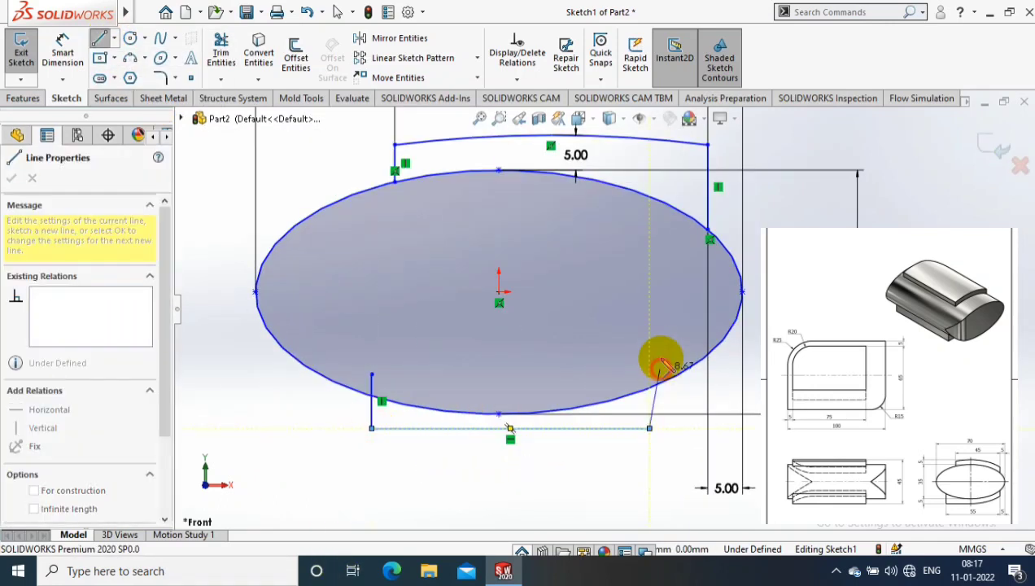
pyautogui.click(649, 346)
pyautogui.press('Escape')
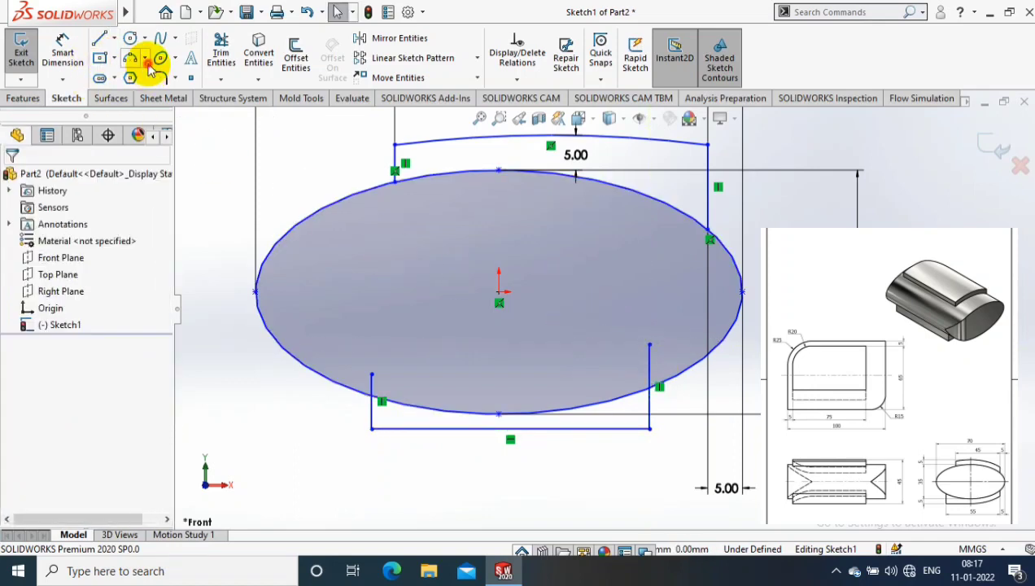
# - Dimension the outline's bottom edge to 55 mm
pyautogui.click(144, 58)
pyautogui.click(139, 117)
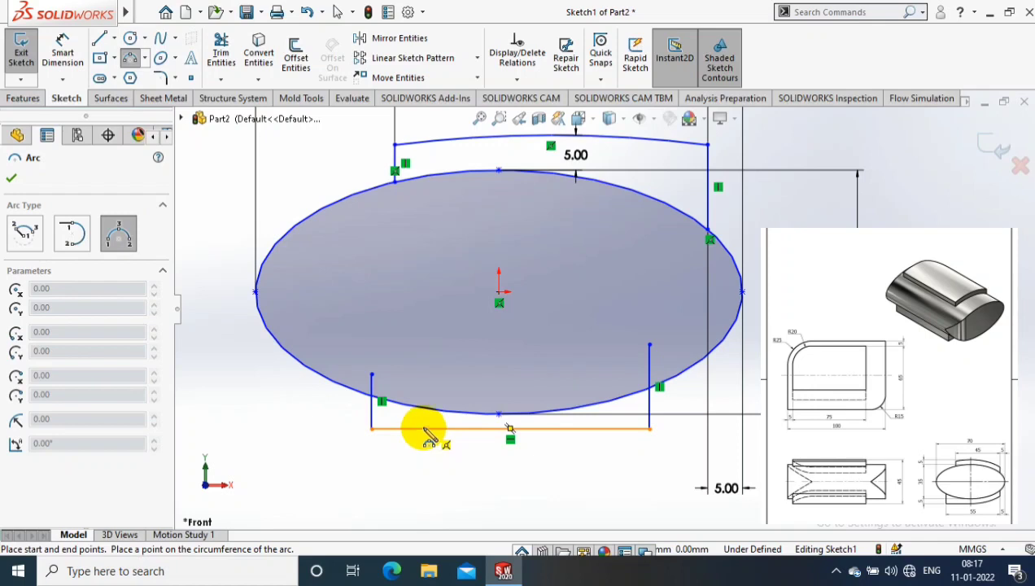
pyautogui.click(65, 53)
pyautogui.click(440, 429)
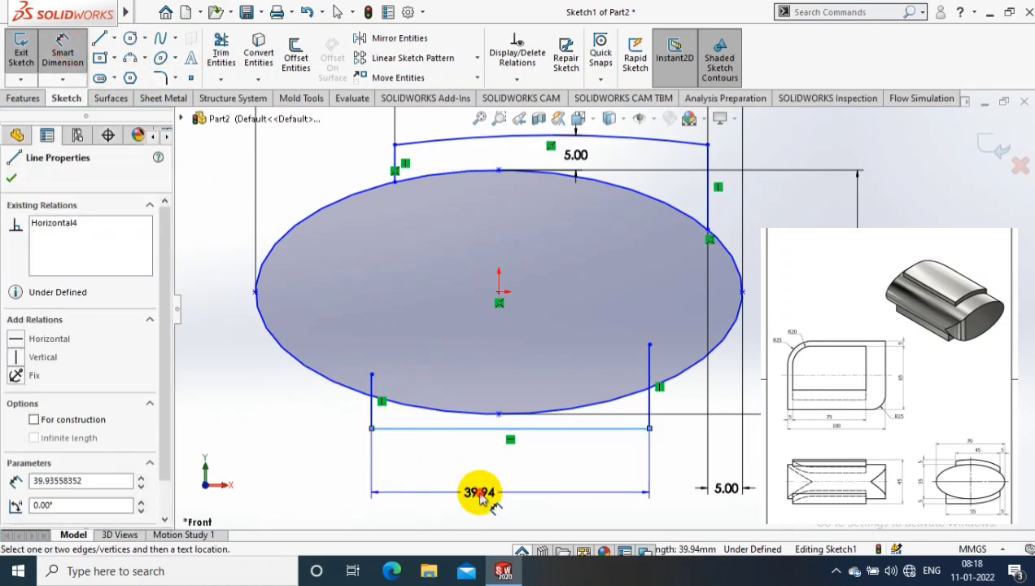
pyautogui.click(469, 494)
pyautogui.write('55')
pyautogui.press('Return')
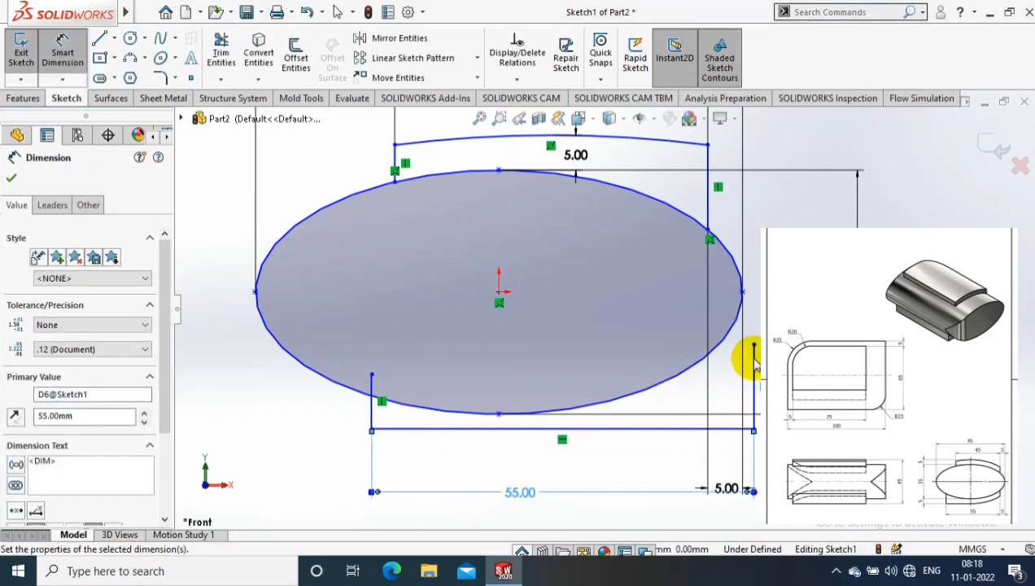
pyautogui.press('Escape')
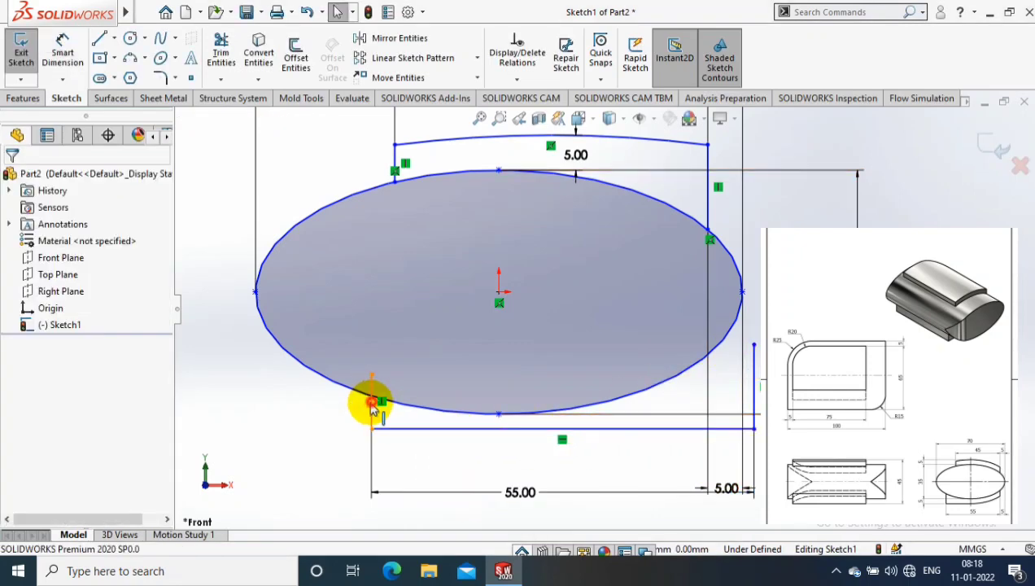
# - Shift the outline left and set its left leg 55/2 (27.5 mm) from the ellipse's bottom point
pyautogui.moveTo(372, 405)
pyautogui.mouseDown()
pyautogui.moveTo(331, 389)
pyautogui.moveTo(330, 370)
pyautogui.mouseUp()
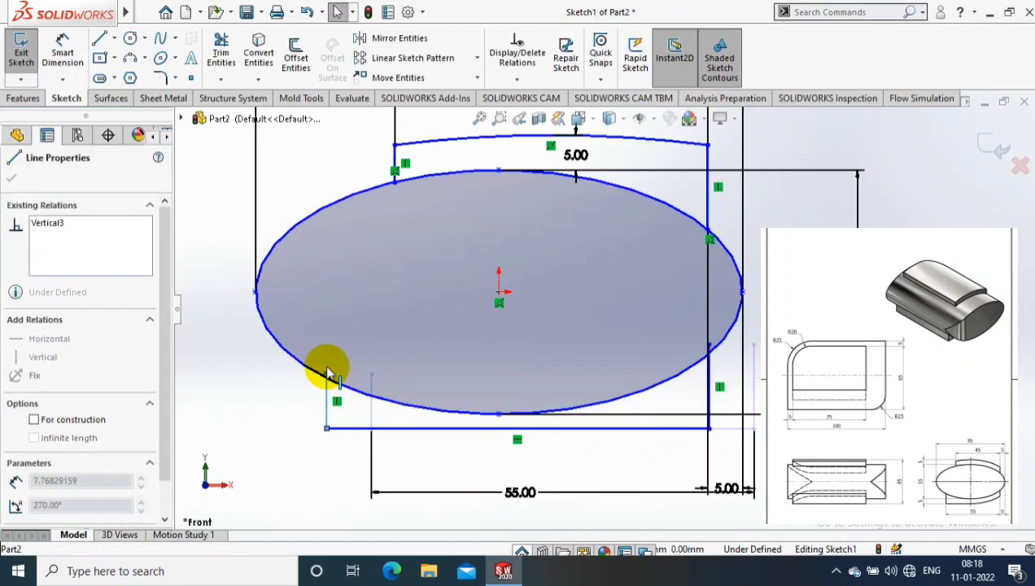
pyautogui.click(301, 421)
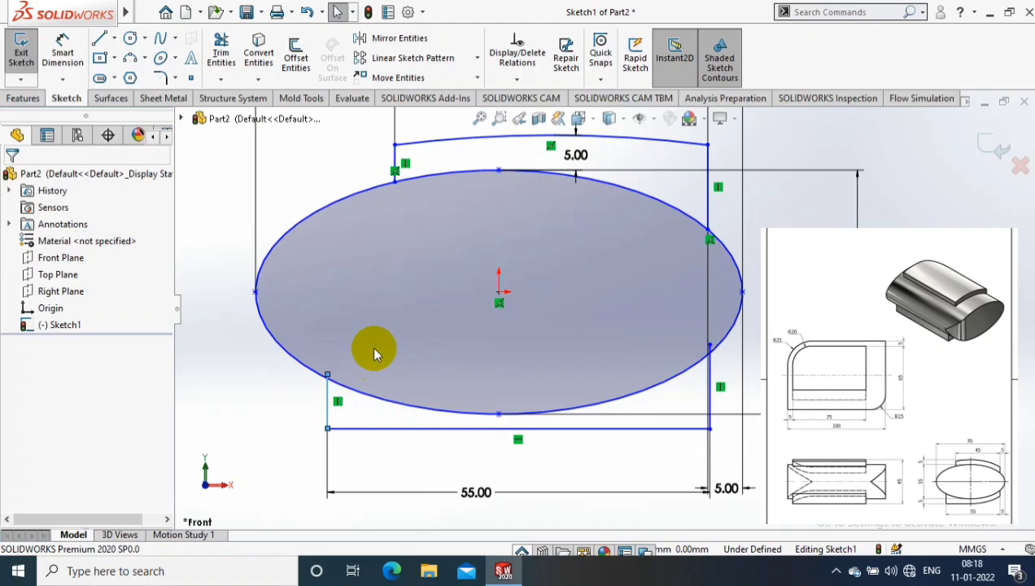
pyautogui.click(329, 413)
pyautogui.click(63, 49)
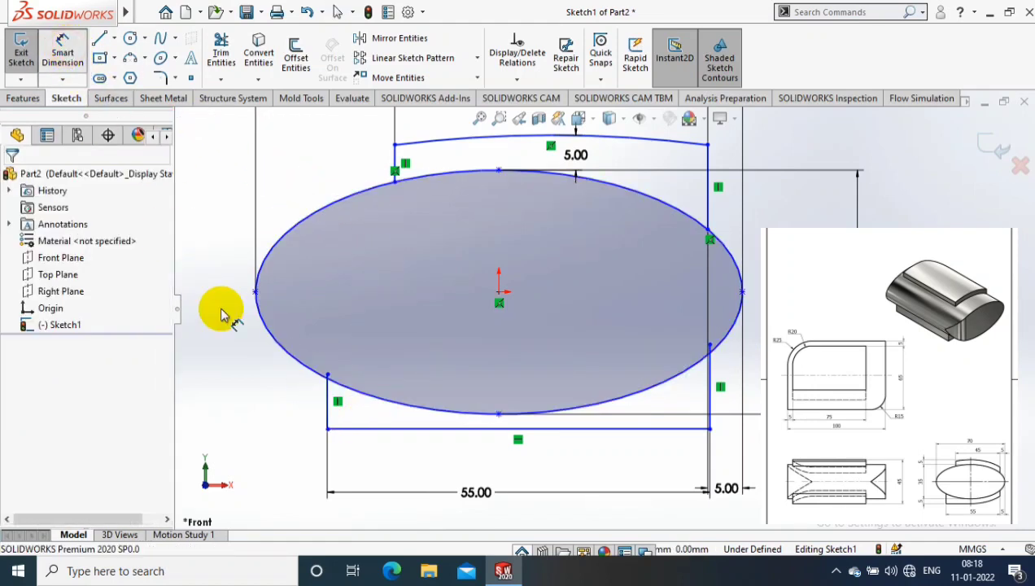
pyautogui.click(327, 407)
pyautogui.click(503, 417)
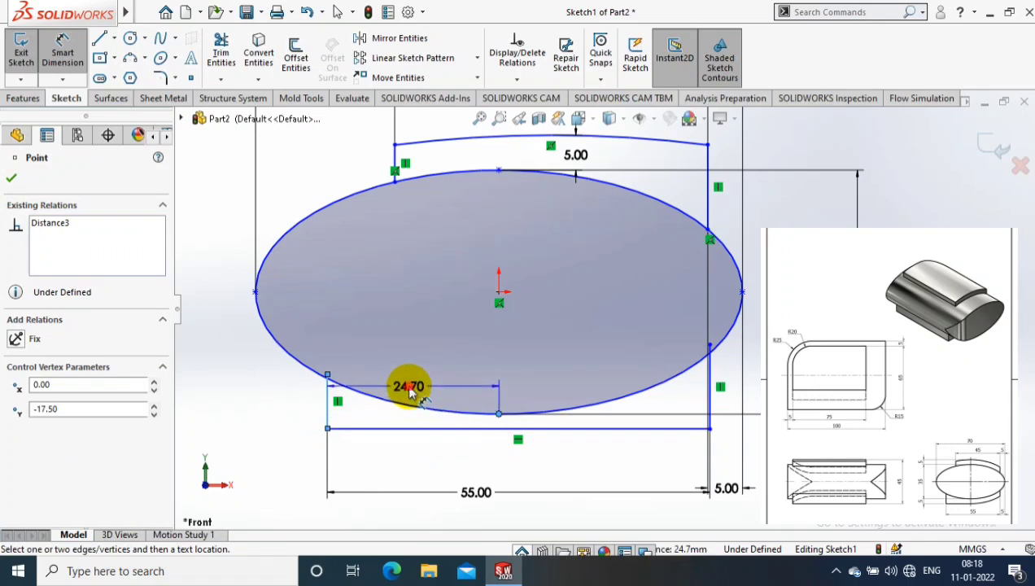
pyautogui.click(407, 384)
pyautogui.write('55/2')
pyautogui.press('Return')
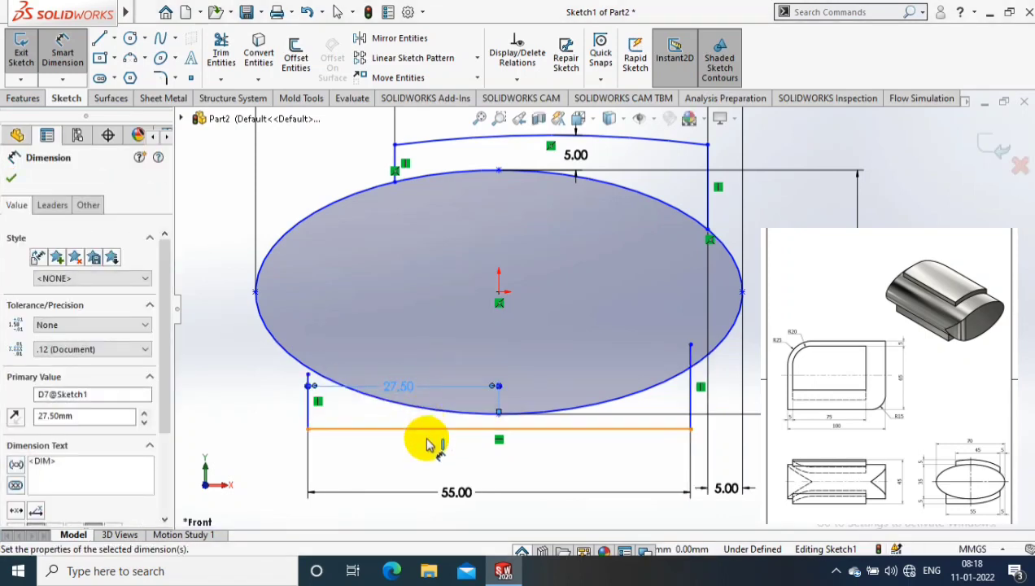
pyautogui.press('Escape')
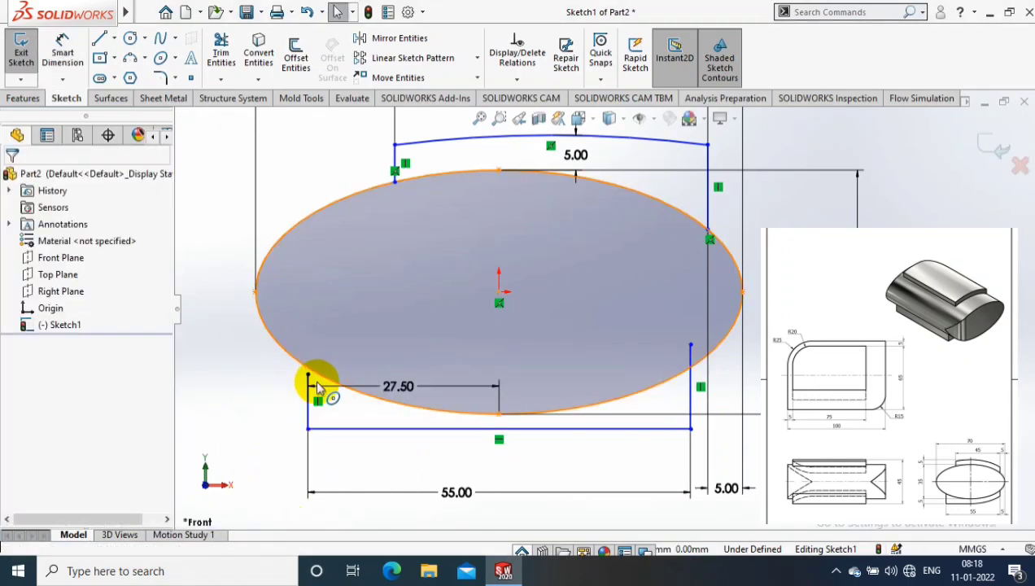
# - Drag the left line's top end onto the ellipse
pyautogui.moveTo(310, 376); pyautogui.dragTo(310, 347)
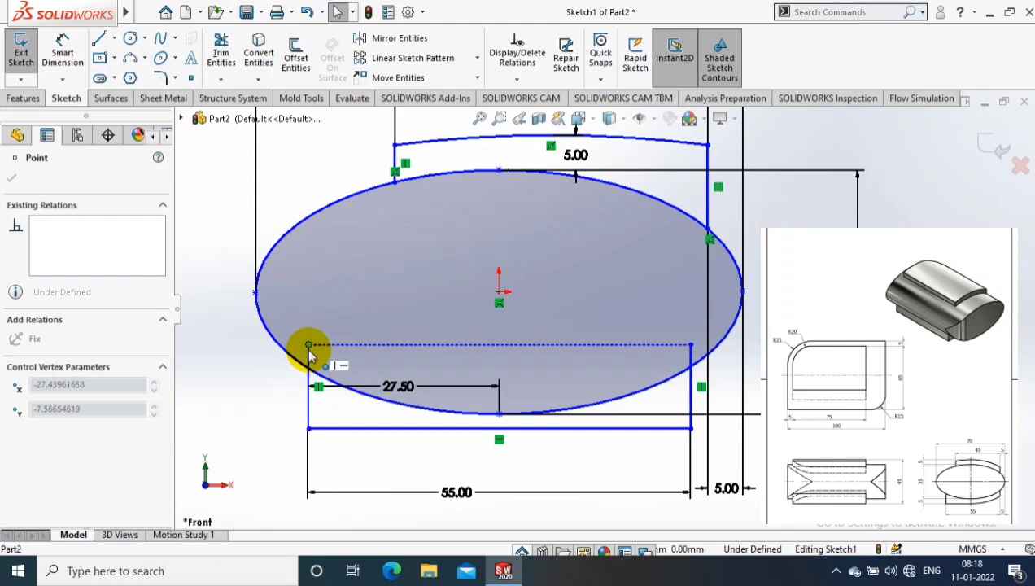
pyautogui.click(253, 415)
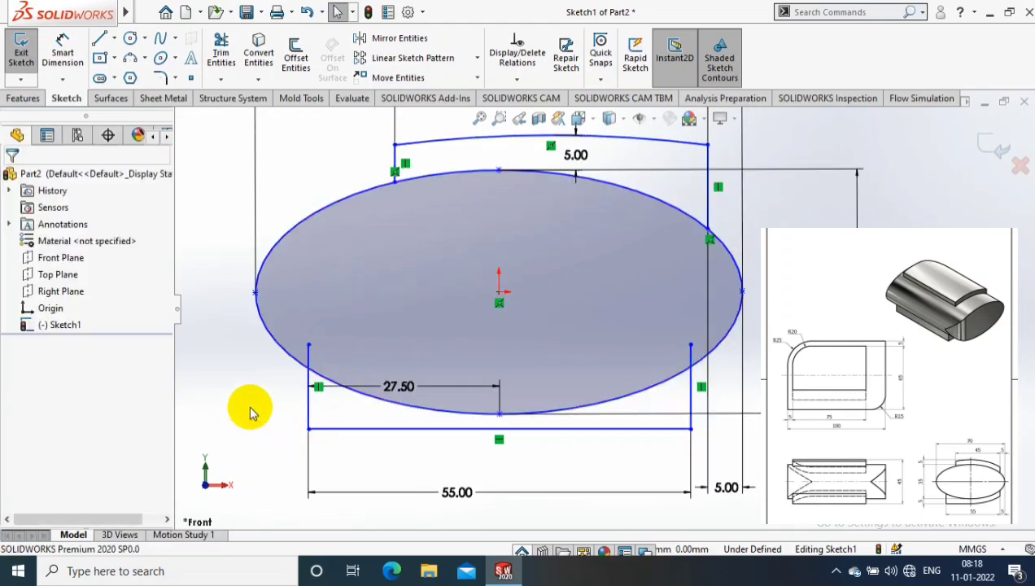
pyautogui.click(322, 379)
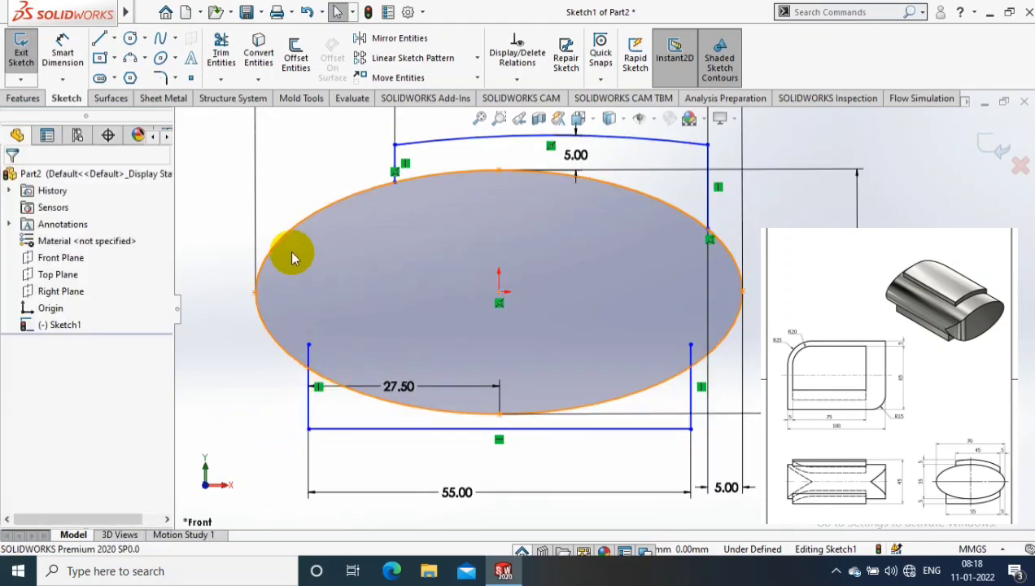
# - Draw a three-point arc from the bottom edge's midpoint to the right side
pyautogui.click(144, 59)
pyautogui.click(163, 113)
pyautogui.click(499, 427)
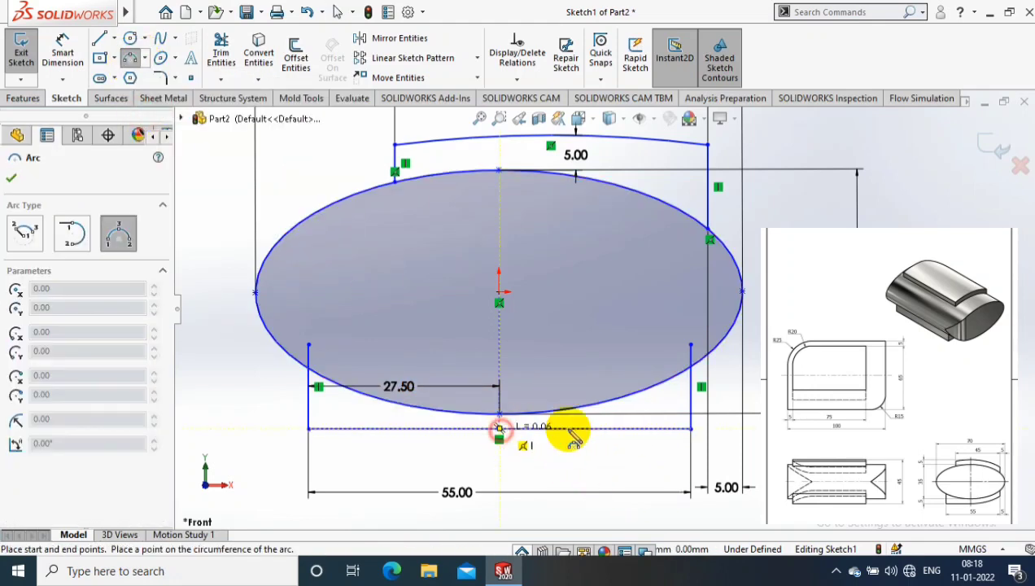
pyautogui.click(691, 427)
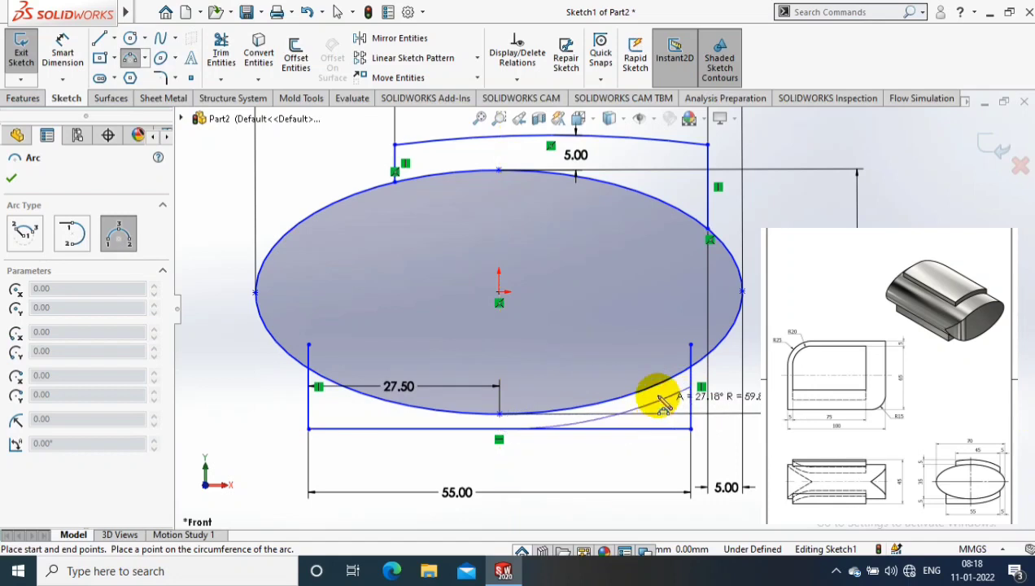
pyautogui.click(649, 411)
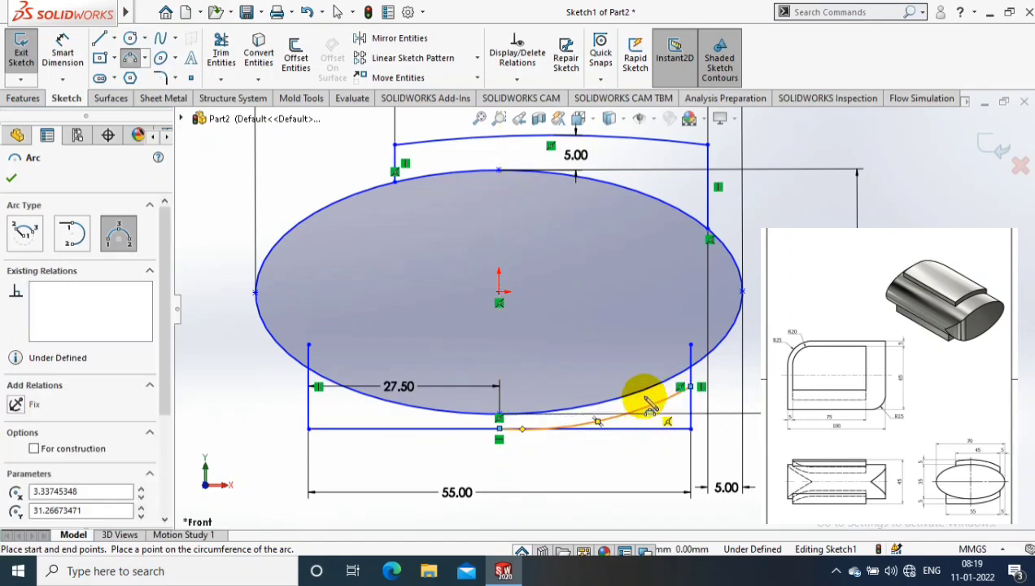
pyautogui.press('Escape')
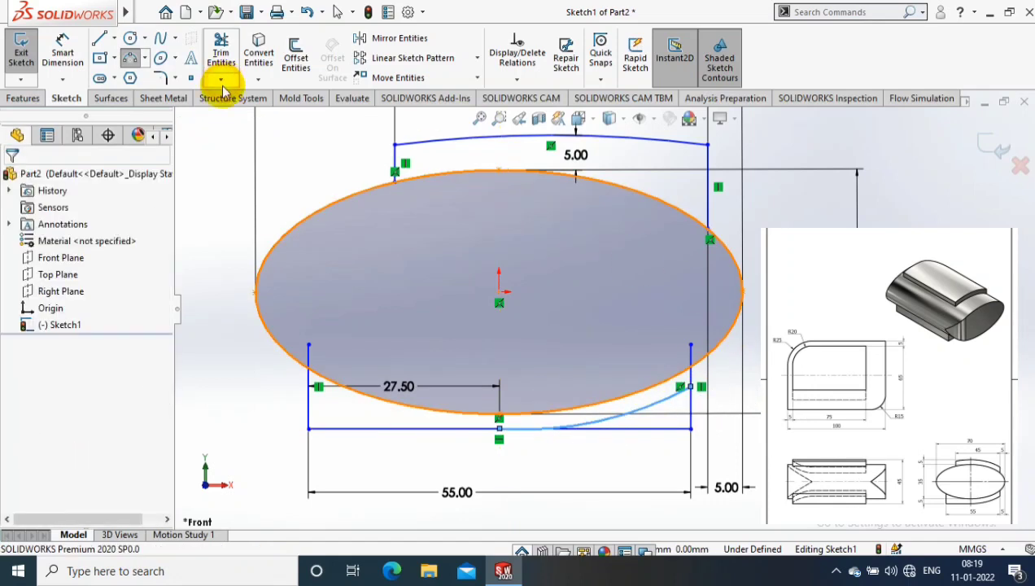
# - Power-trim the side lines above the ellipse and the straight segment under the arc
pyautogui.click(220, 79)
pyautogui.click(236, 95)
pyautogui.moveTo(312, 352)
pyautogui.mouseDown()
pyautogui.moveTo(567, 397)
pyautogui.moveTo(663, 341)
pyautogui.moveTo(718, 410)
pyautogui.moveTo(647, 439)
pyautogui.mouseUp()
pyautogui.scroll(-2, 570, 431)
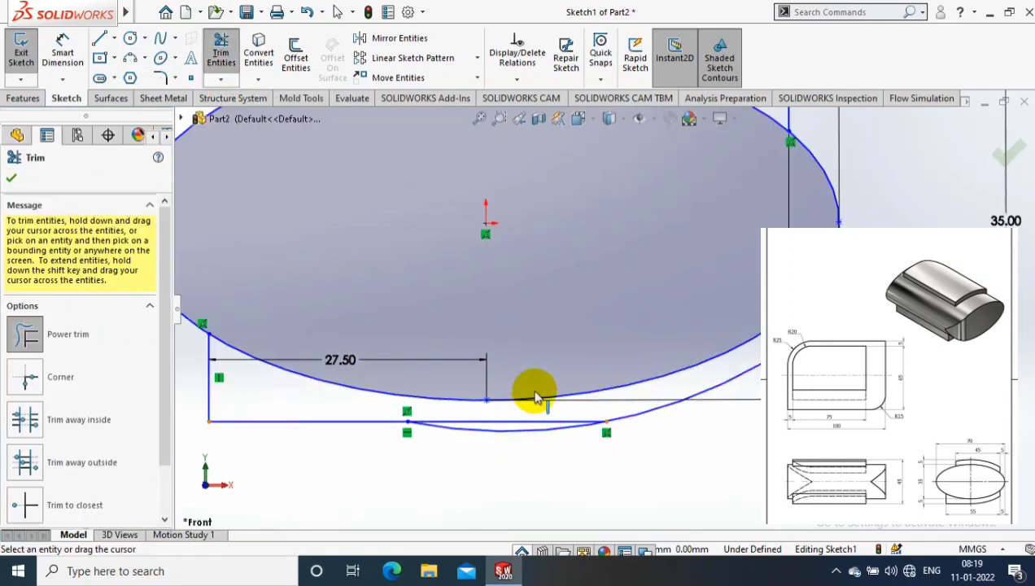
pyautogui.moveTo(538, 399); pyautogui.dragTo(469, 479)
pyautogui.press('Escape')
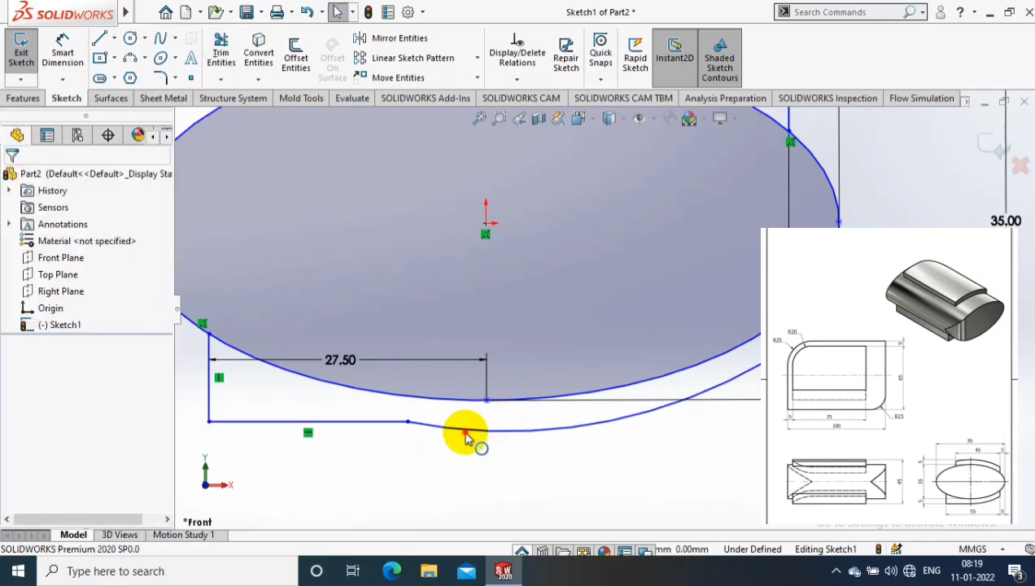
# - Make the bottom line tangent to the arc
pyautogui.click(466, 437)
pyautogui.keyDown('ctrl'); pyautogui.click(213, 421); pyautogui.keyUp('ctrl')
pyautogui.click(16, 424)
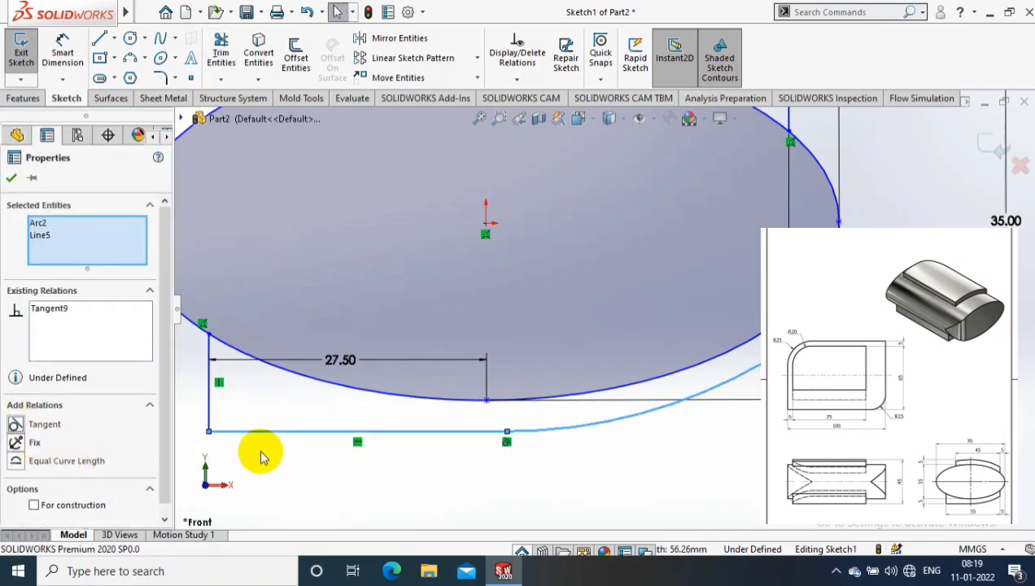
pyautogui.click(12, 177)
# - Dimension the gap below the ellipse's bottom point to 5 mm and exit the sketch
pyautogui.scroll(2, 622, 456)
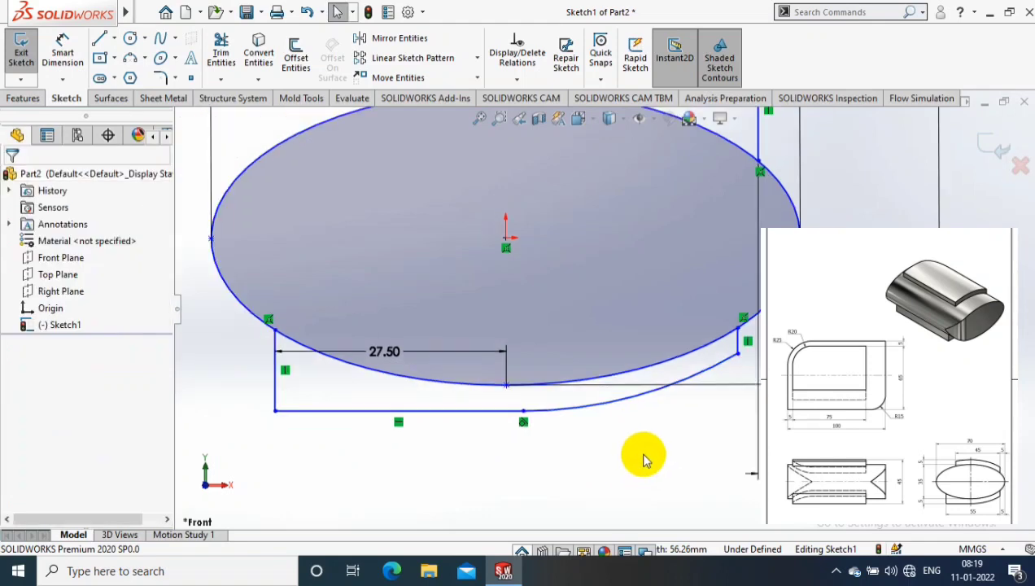
pyautogui.click(512, 396)
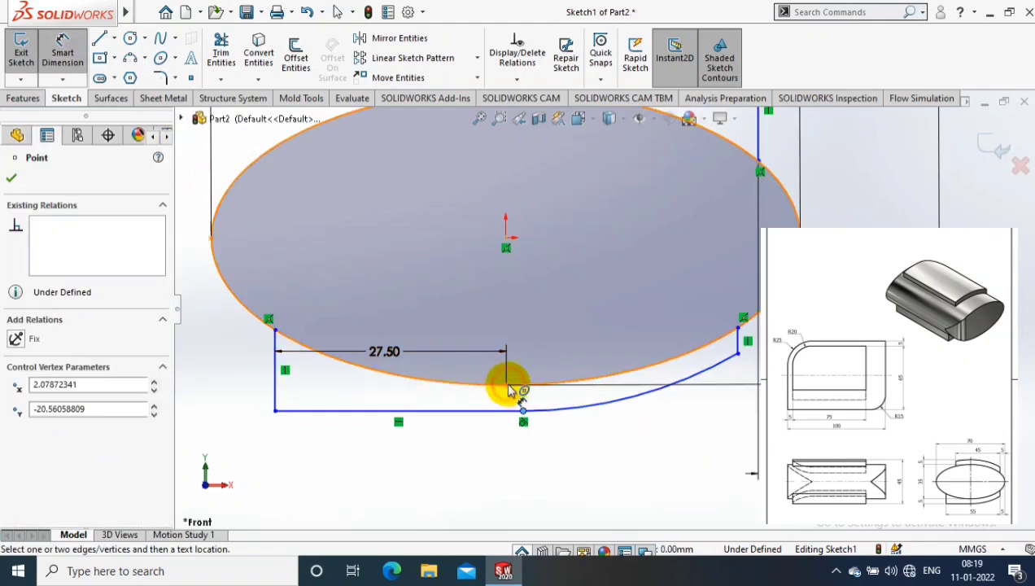
pyautogui.click(678, 394)
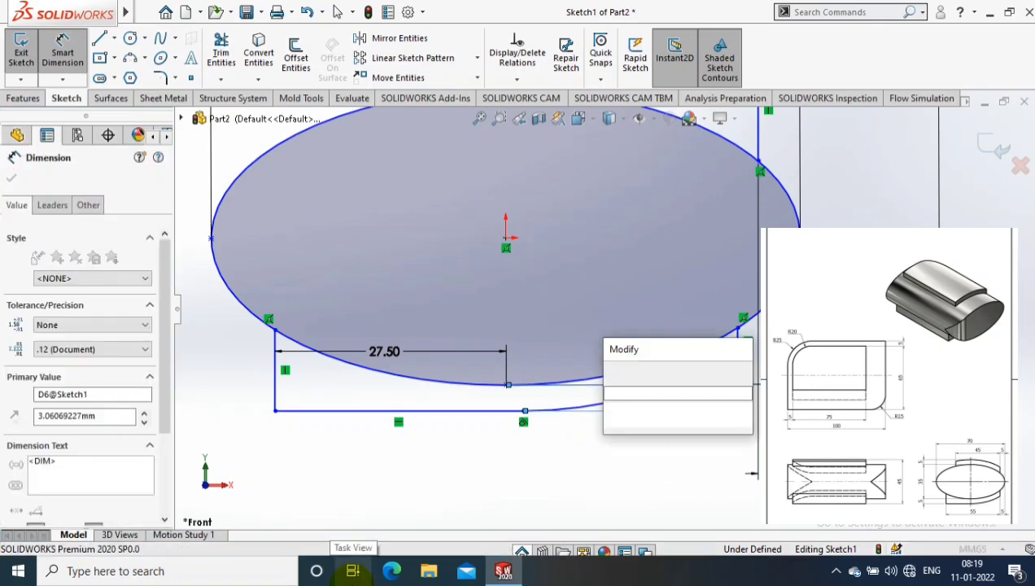
pyautogui.write('5')
pyautogui.press('Return')
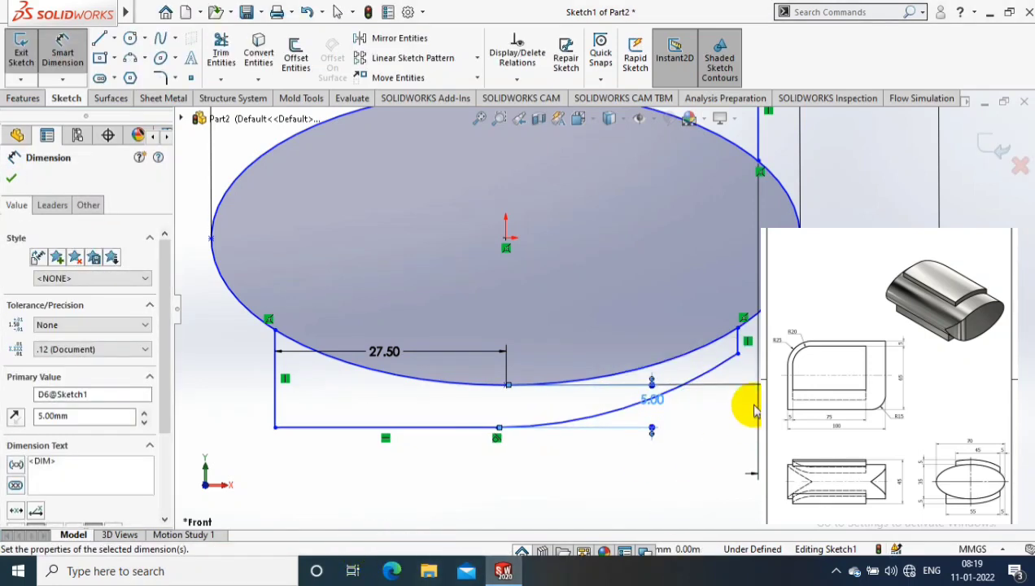
pyautogui.click(738, 340)
pyautogui.click(757, 389)
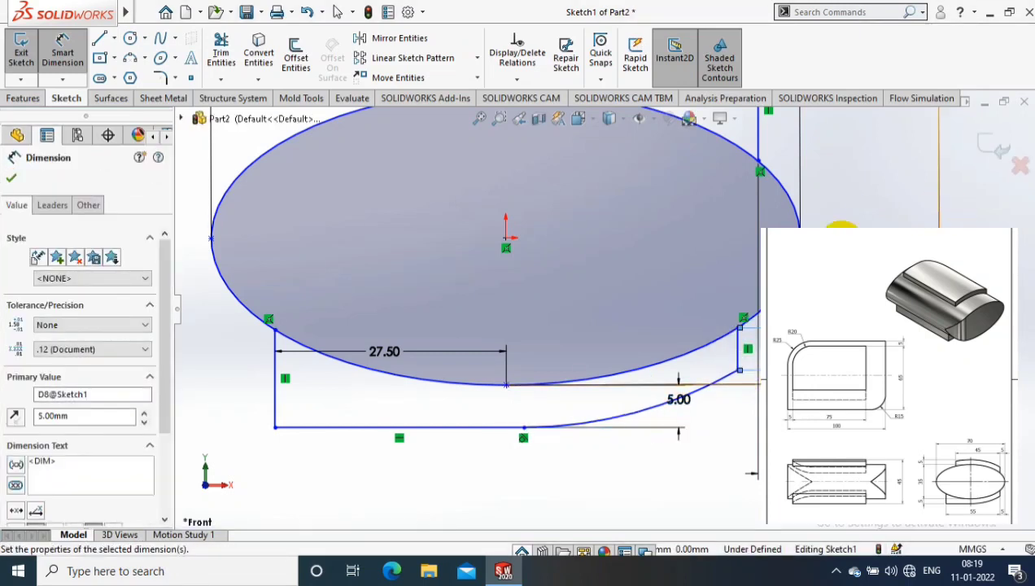
pyautogui.click(987, 145)
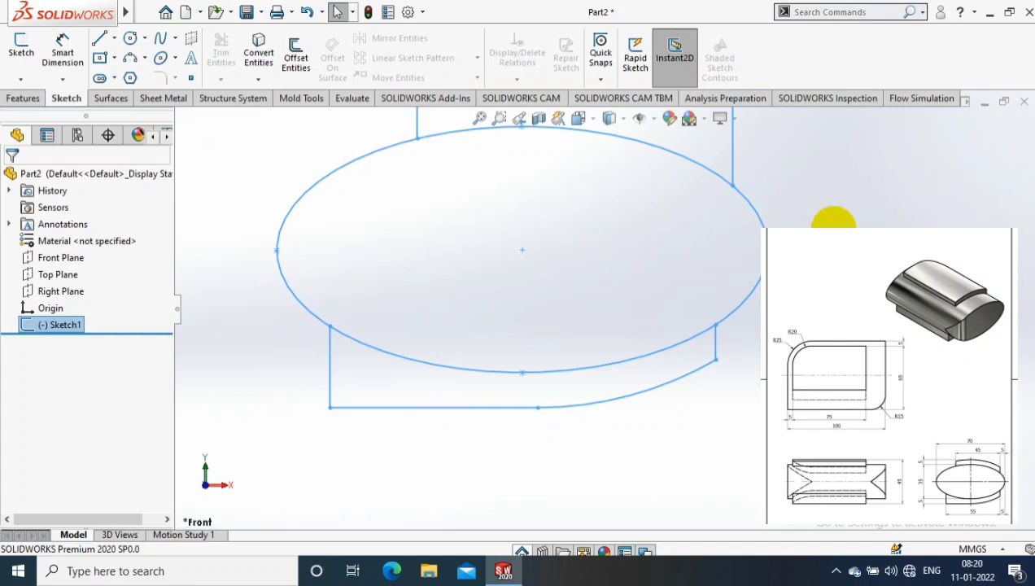
# - Extrude the ellipse sketch 100 mm as Boss-Extrude1
pyautogui.moveTo(682, 312); pyautogui.dragTo(808, 220, button='middle')
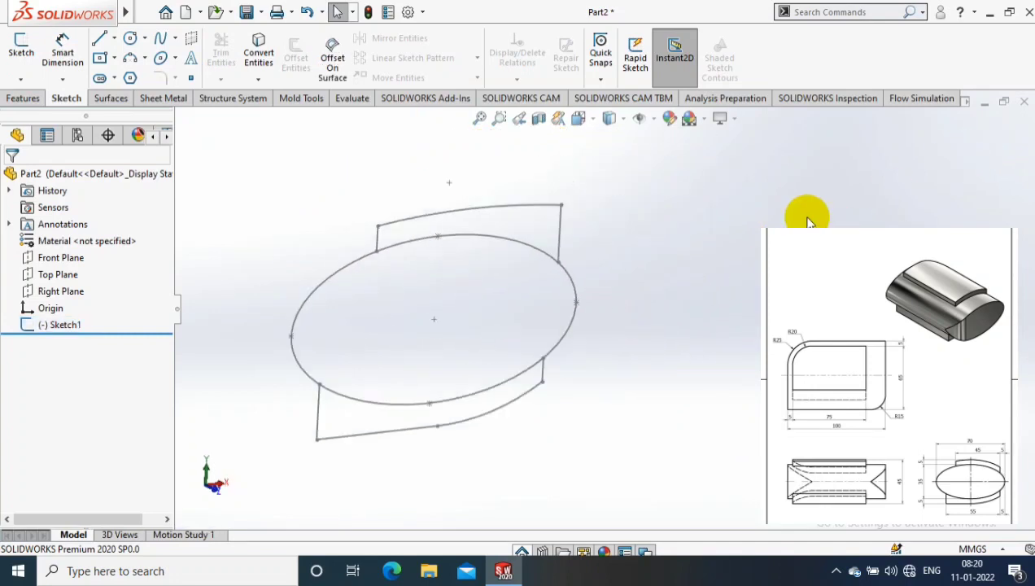
pyautogui.press('e')
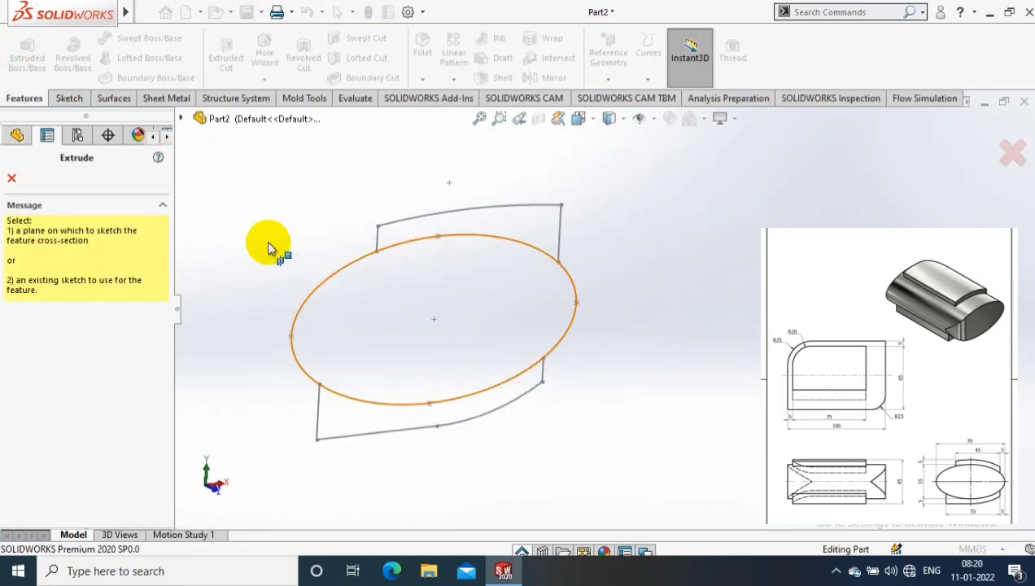
pyautogui.click(269, 247)
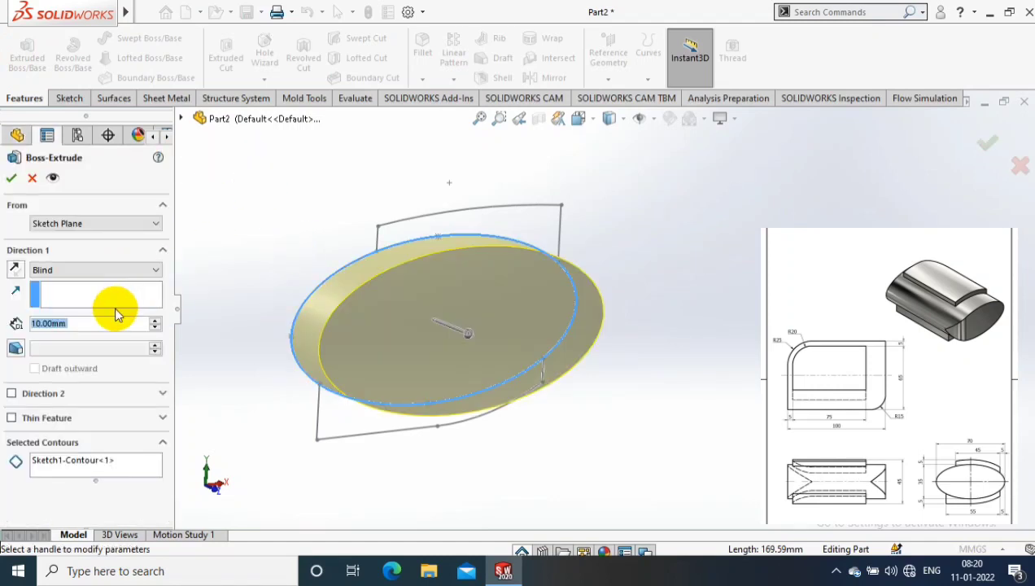
pyautogui.write('100')
pyautogui.press('Return')
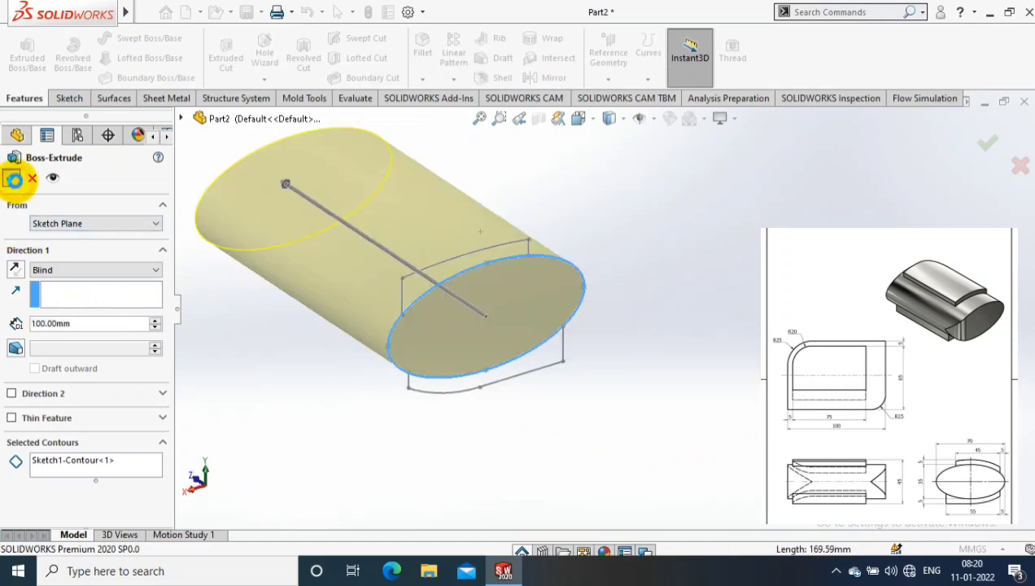
pyautogui.click(12, 178)
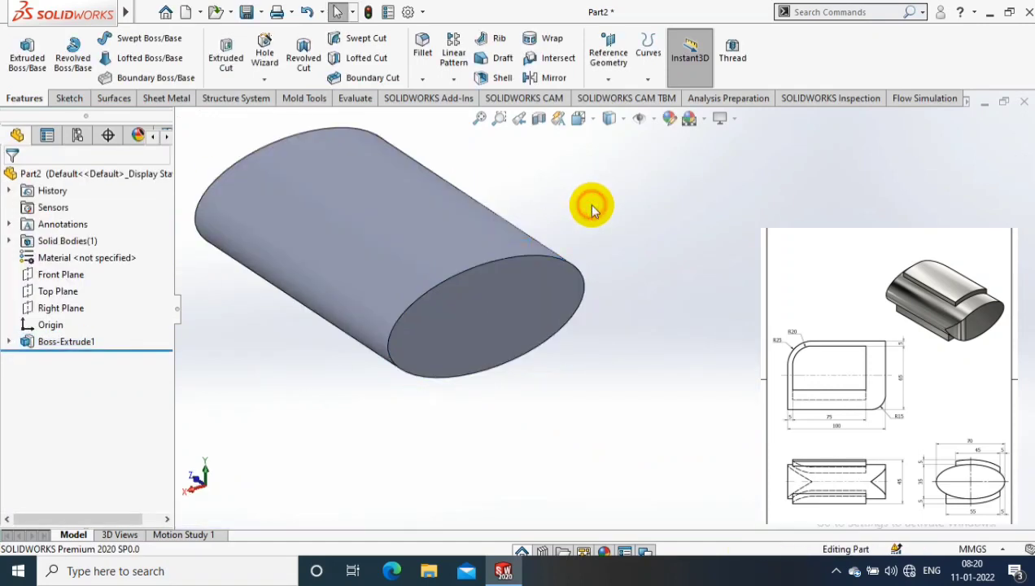
pyautogui.click(8, 342)
# - Start a second extrusion from Sketch1 using its upper and lower regions
pyautogui.rightClick(48, 359)
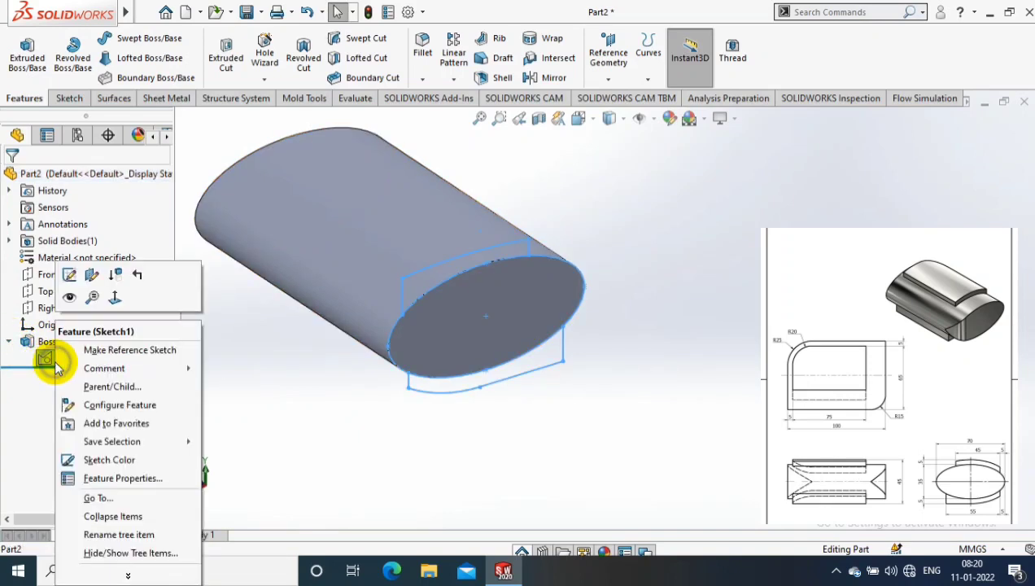
pyautogui.click(71, 306)
pyautogui.click(27, 53)
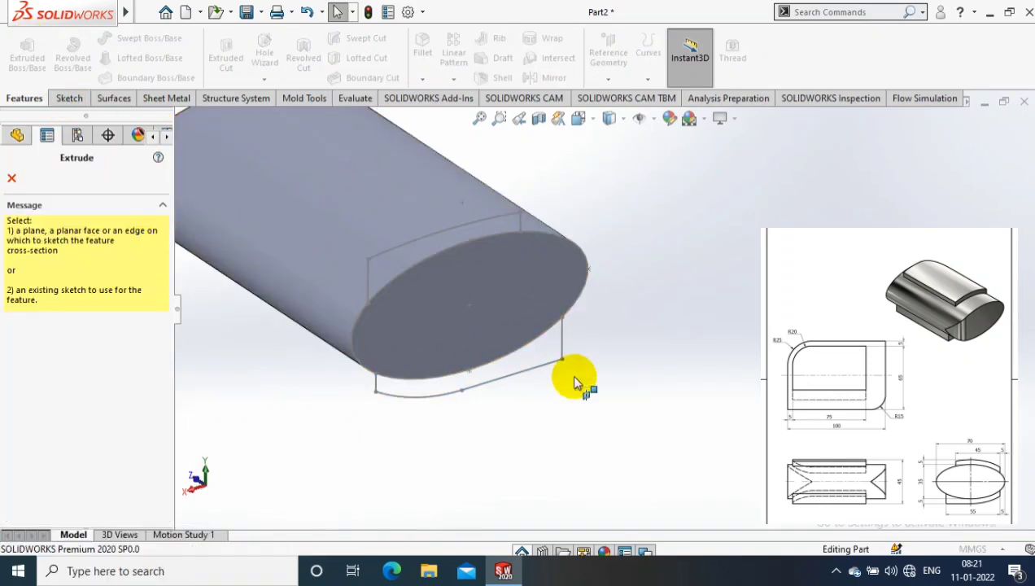
pyautogui.click(180, 118)
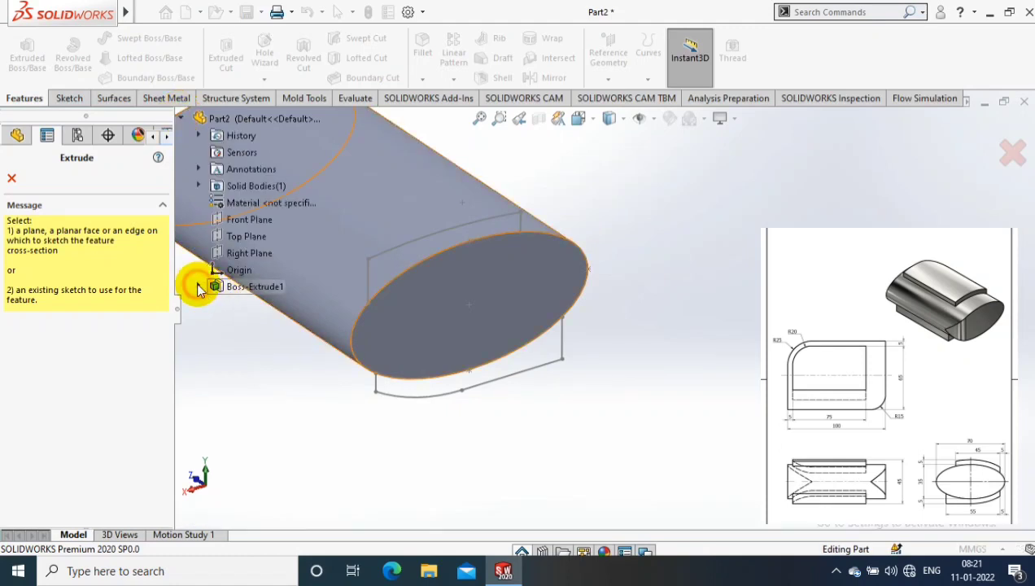
pyautogui.click(265, 302)
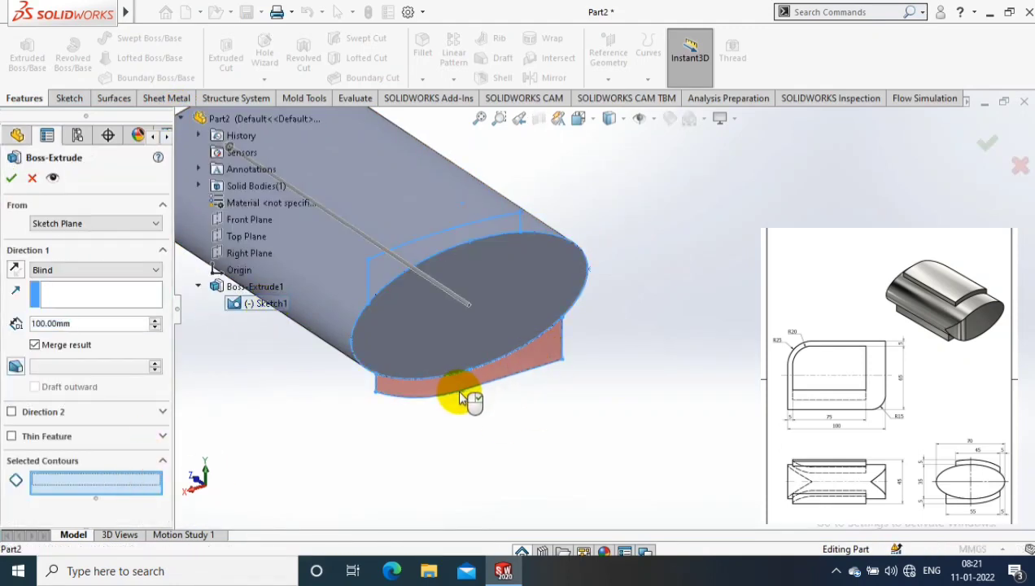
pyautogui.click(460, 398)
pyautogui.click(486, 232)
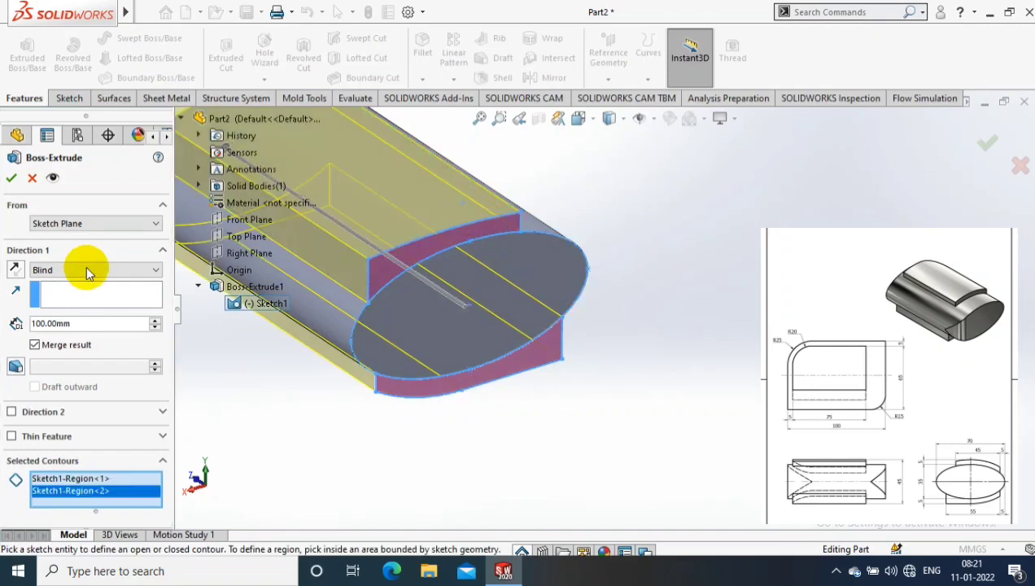
# - Start the extrusion at a 20 mm offset with 75 mm depth and accept it
pyautogui.click(116, 223)
pyautogui.click(69, 270)
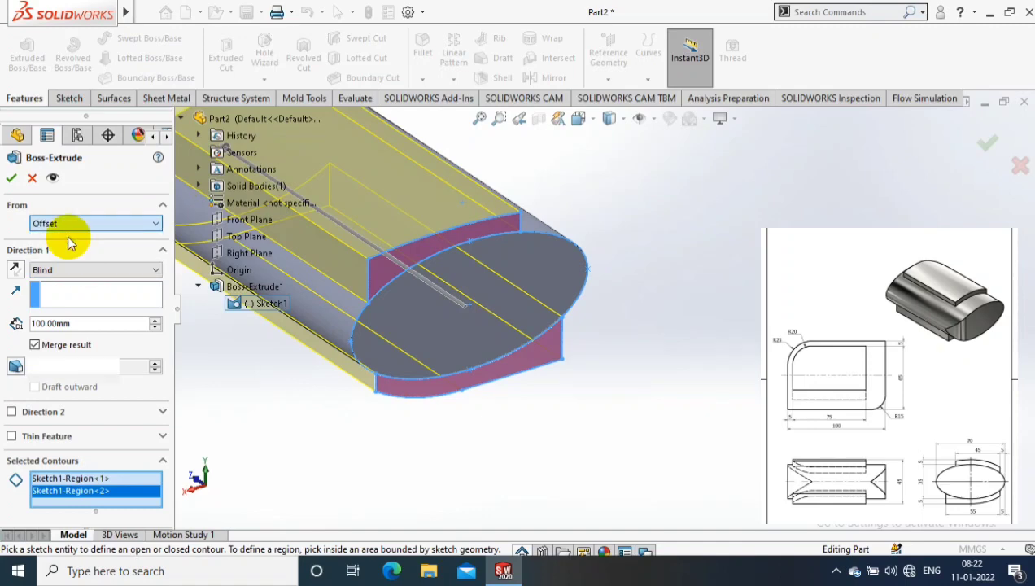
pyautogui.click(37, 246)
pyautogui.write('20')
pyautogui.press('Return')
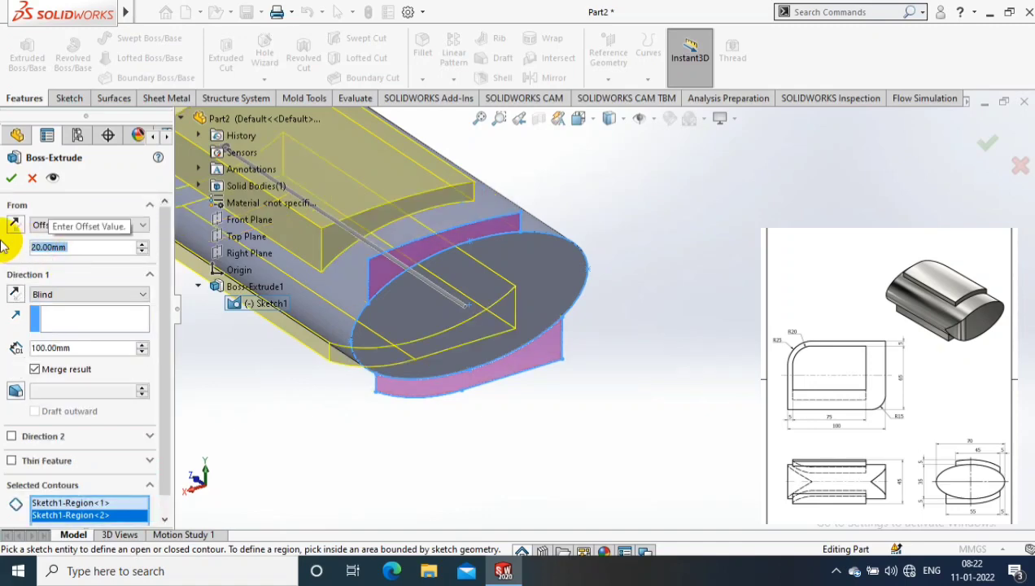
pyautogui.click(84, 348)
pyautogui.write('75')
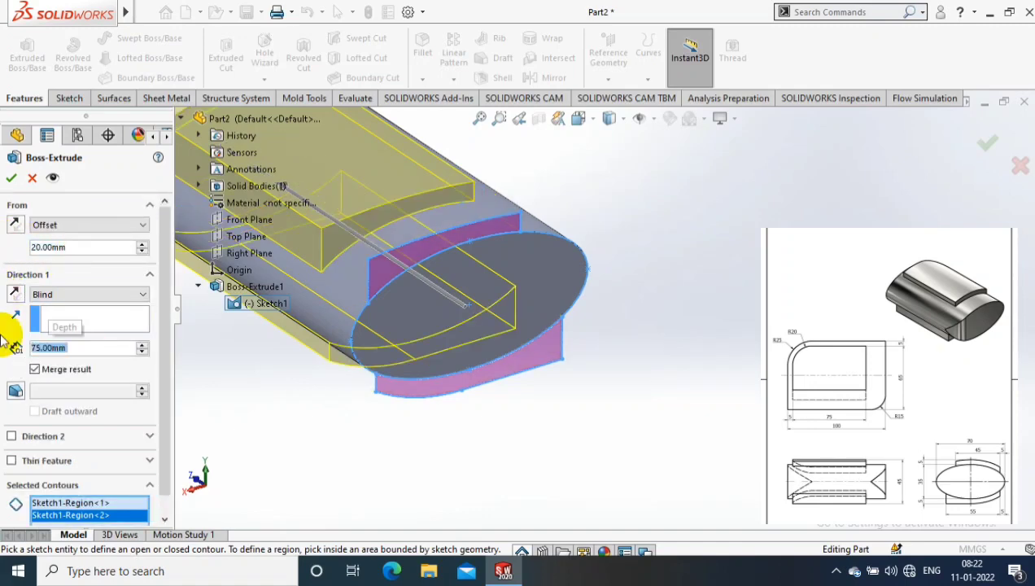
pyautogui.click(702, 234)
pyautogui.press('Return')
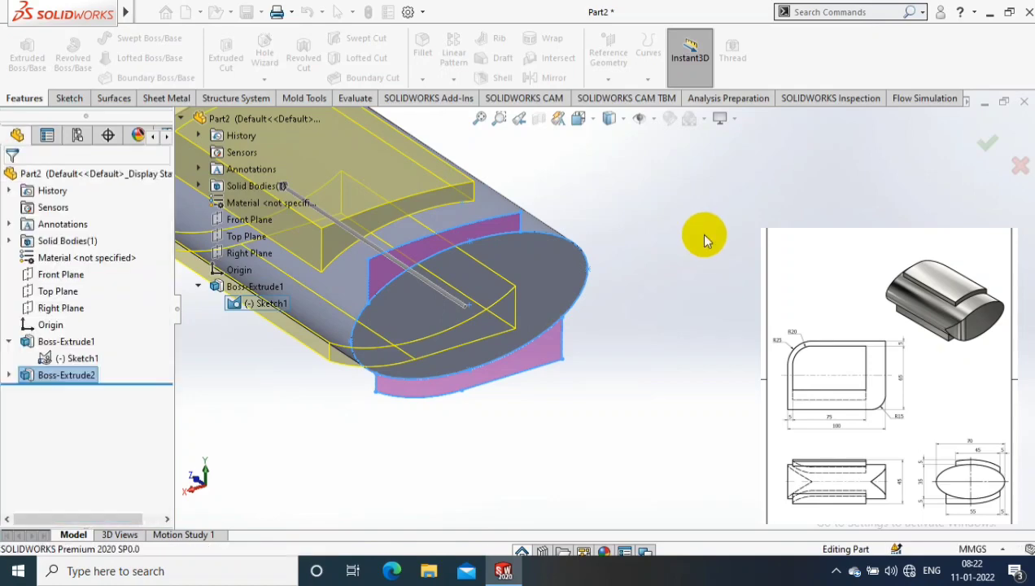
pyautogui.scroll(3, 694, 259)
# - Fillet the two boss corner edges with a 20 mm radius
pyautogui.moveTo(694, 259); pyautogui.dragTo(385, 320, button='middle')
pyautogui.moveTo(385, 320); pyautogui.dragTo(337, 279, button='right')
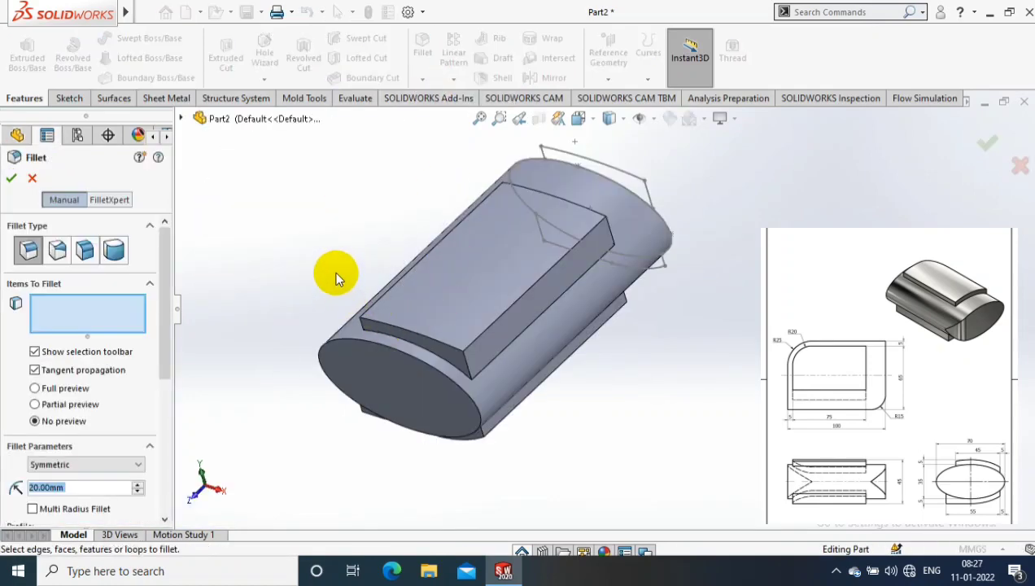
pyautogui.click(468, 366)
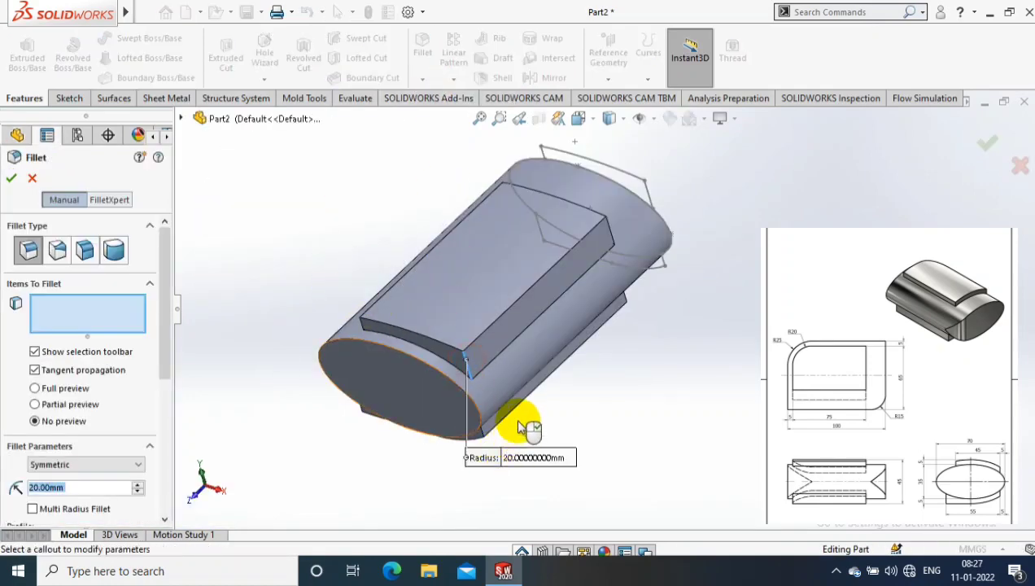
pyautogui.moveTo(573, 388); pyautogui.dragTo(553, 434, button='middle')
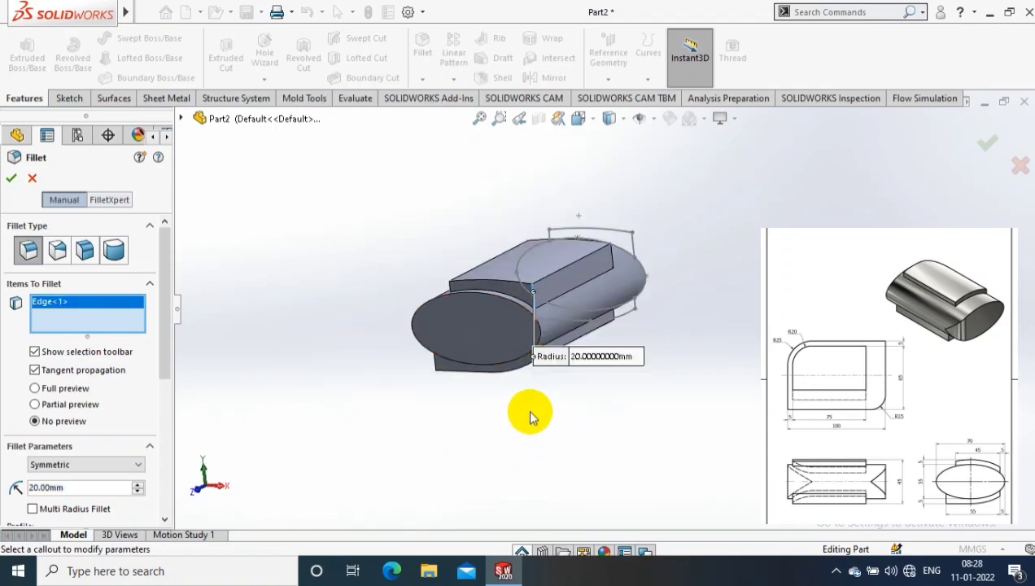
pyautogui.moveTo(606, 358); pyautogui.dragTo(368, 370)
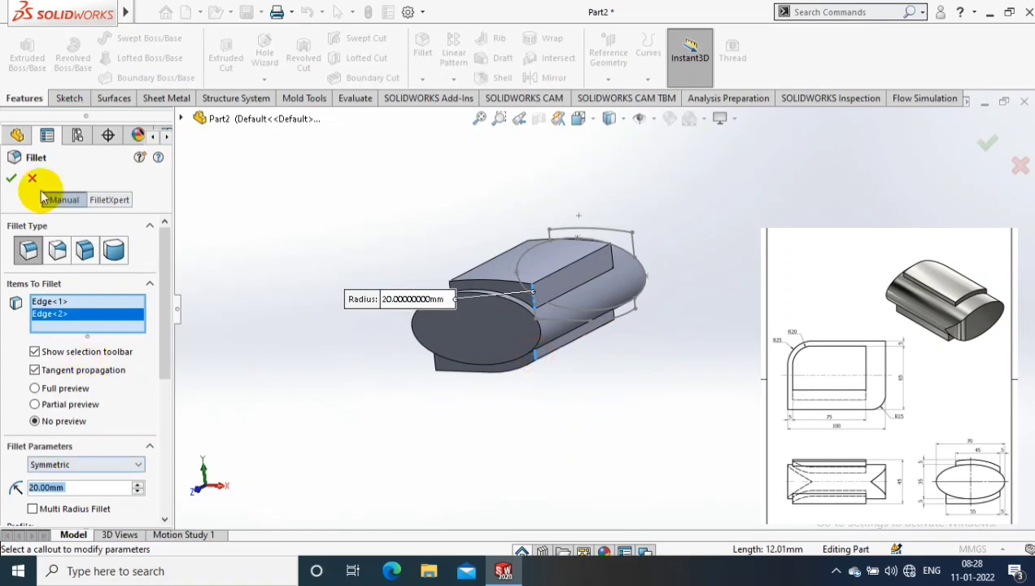
pyautogui.click(11, 178)
pyautogui.moveTo(407, 259)
pyautogui.mouseDown(button='middle')
pyautogui.moveTo(413, 320)
pyautogui.moveTo(70, 325)
pyautogui.mouseUp(button='middle')
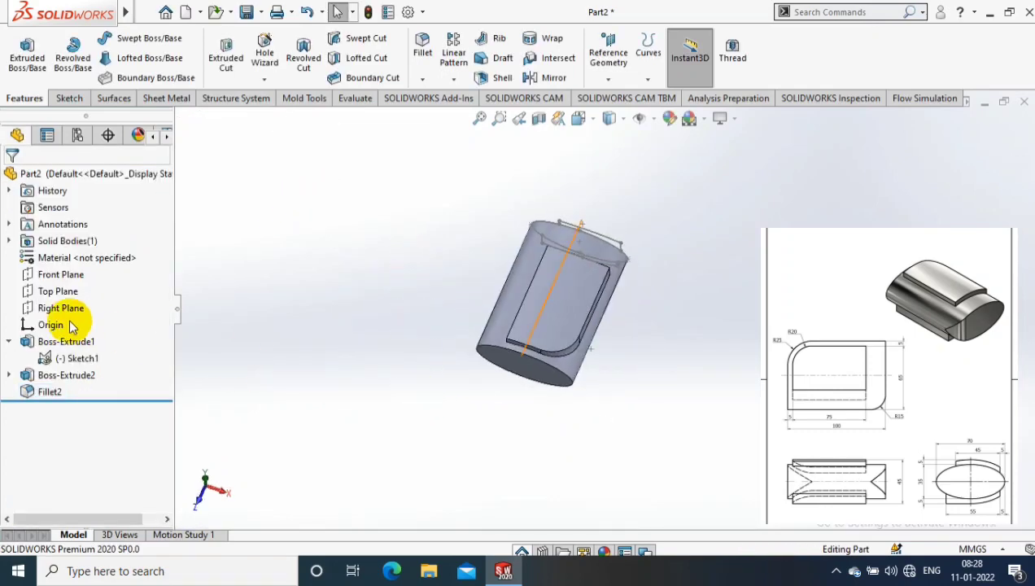
# - Start a sketch on the Top Plane and draw a circle with a 50 mm diameter
pyautogui.click(58, 292)
pyautogui.click(122, 266)
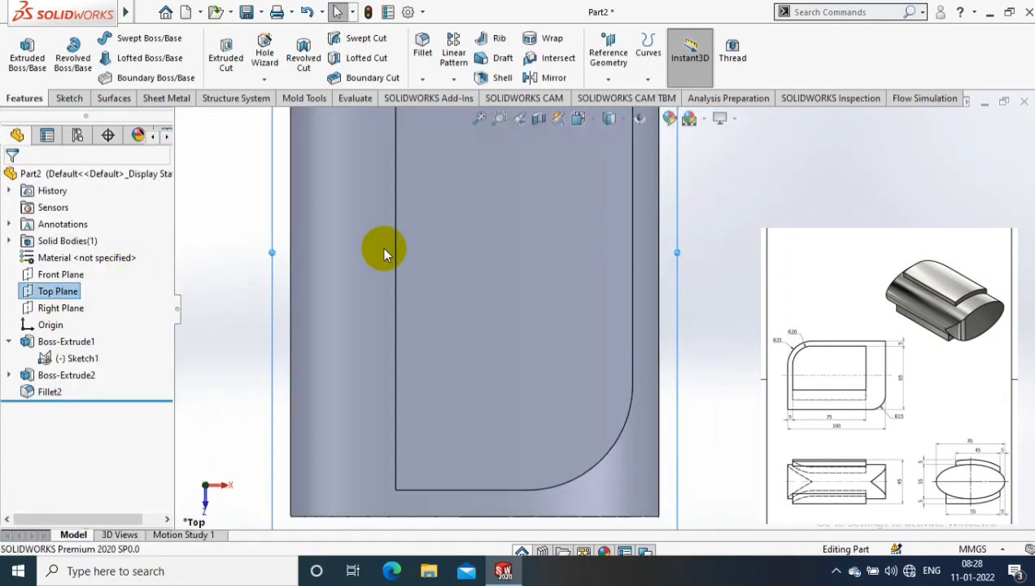
pyautogui.click(69, 97)
pyautogui.click(21, 53)
pyautogui.click(130, 38)
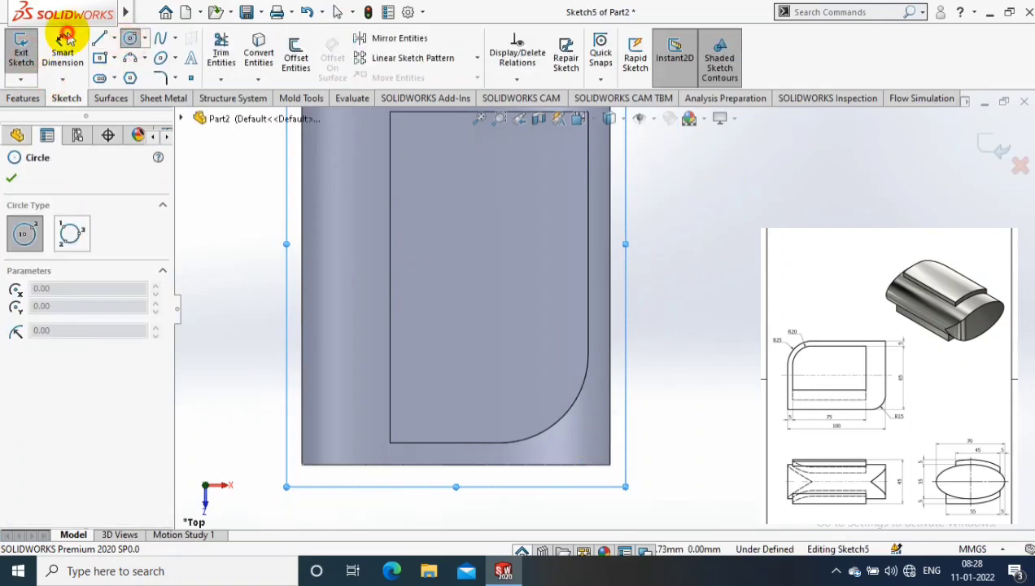
pyautogui.press('Escape')
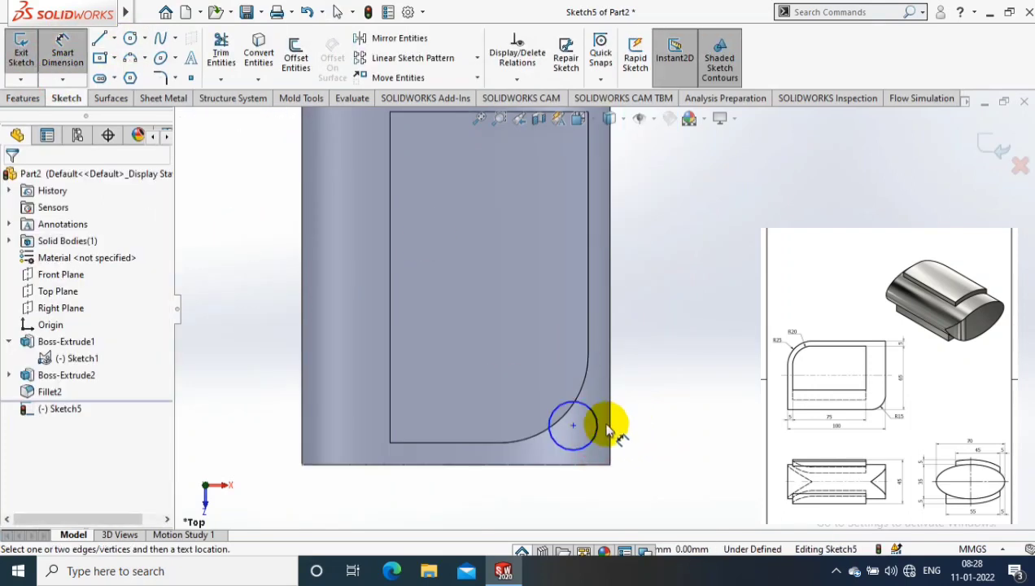
pyautogui.click(602, 423)
pyautogui.click(640, 405)
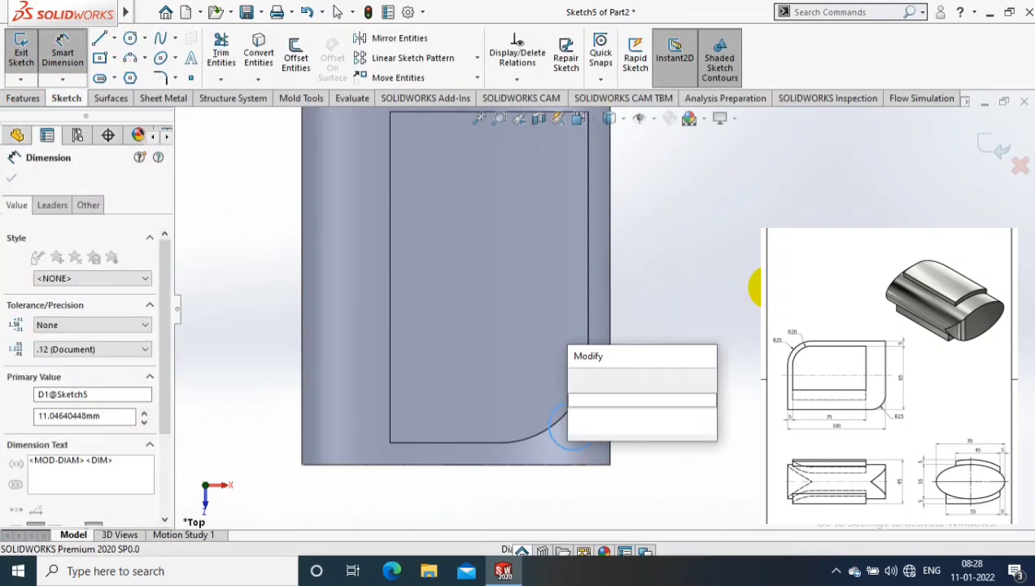
pyautogui.press('Escape')
# - Make the 50 mm circle tangent to the part's bottom and right edges
pyautogui.click(450, 466)
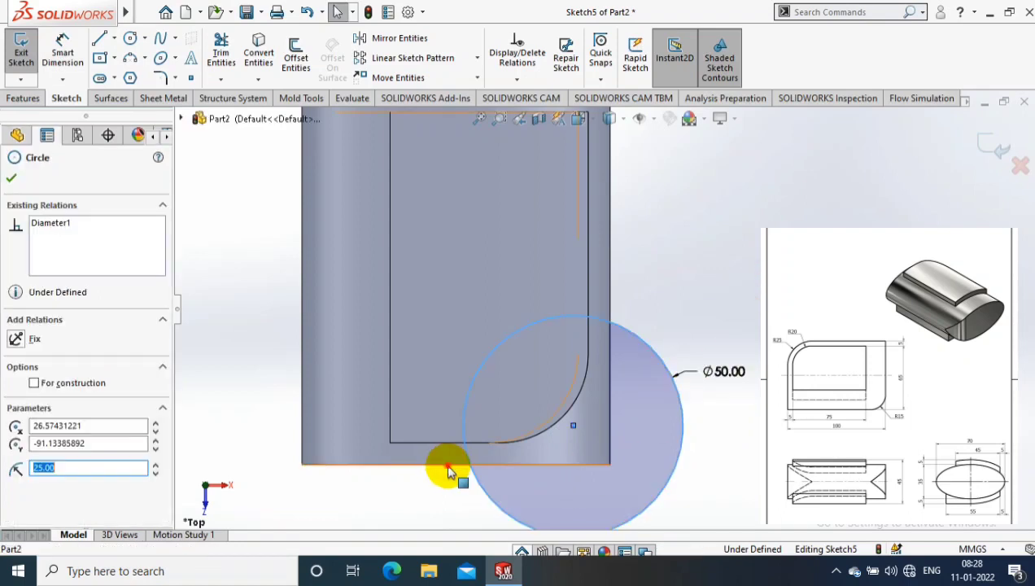
pyautogui.keyDown('ctrl'); pyautogui.click(303, 460); pyautogui.keyUp('ctrl')
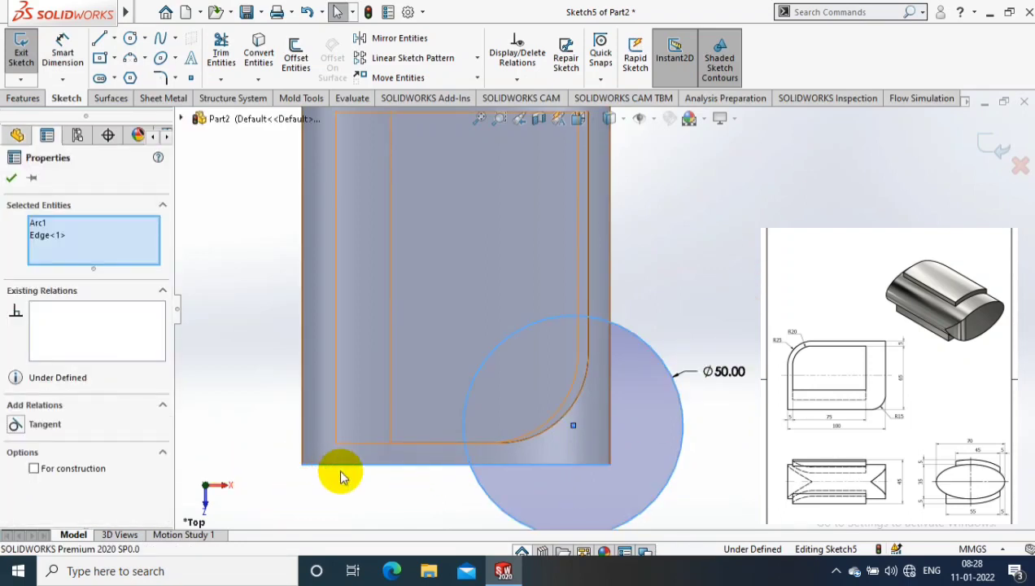
pyautogui.click(15, 425)
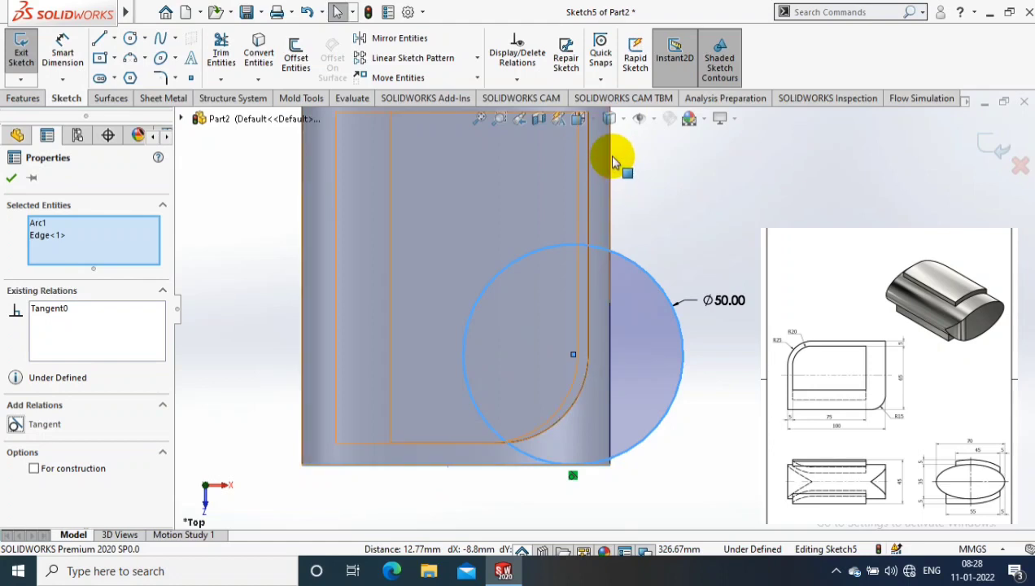
pyautogui.click(612, 157)
pyautogui.click(16, 424)
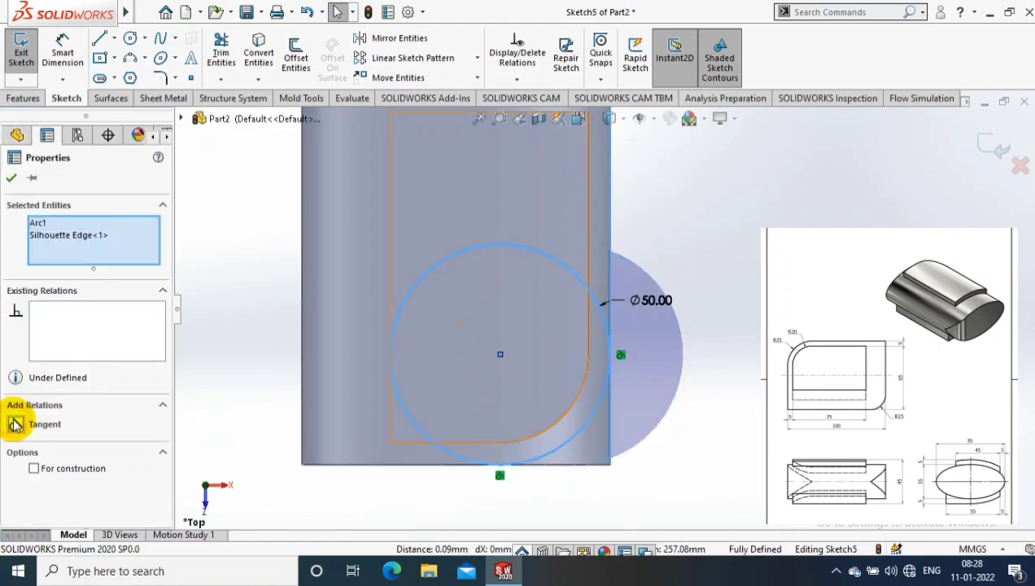
# - Enclose the lower-right corner with lines and trim away the unused circle portions
pyautogui.click(99, 37)
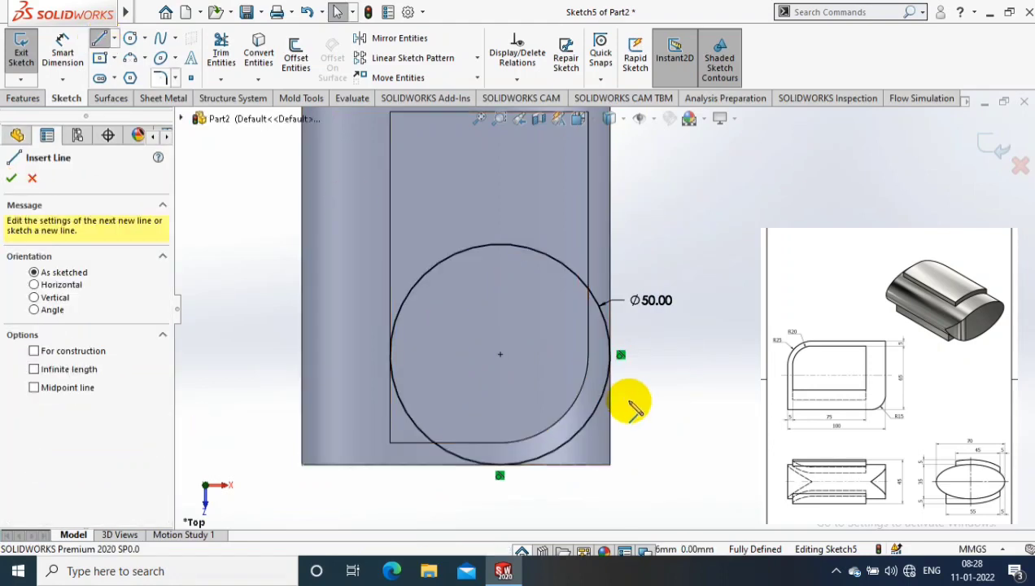
pyautogui.click(611, 354)
pyautogui.click(677, 354)
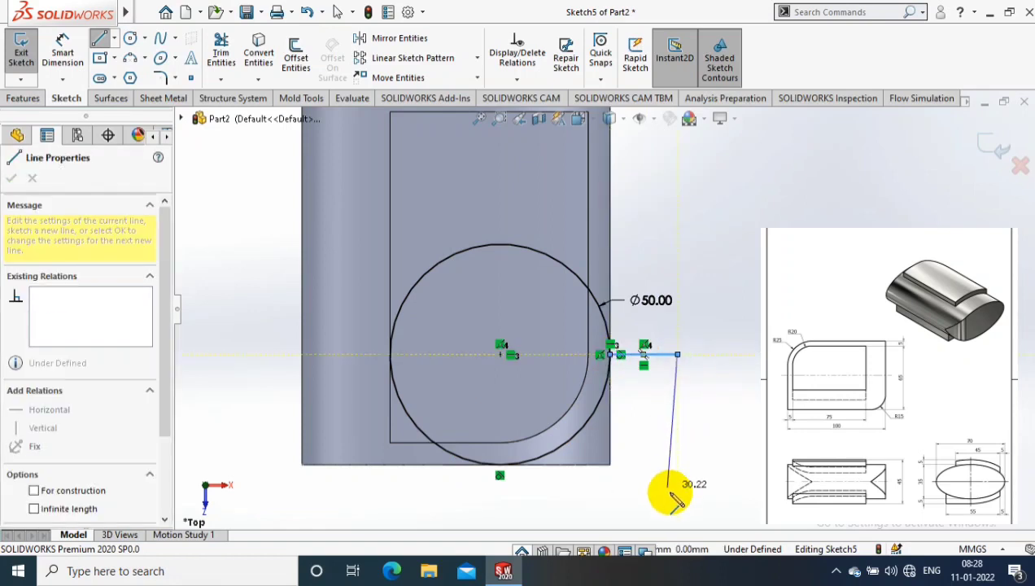
pyautogui.click(677, 502)
pyautogui.click(494, 500)
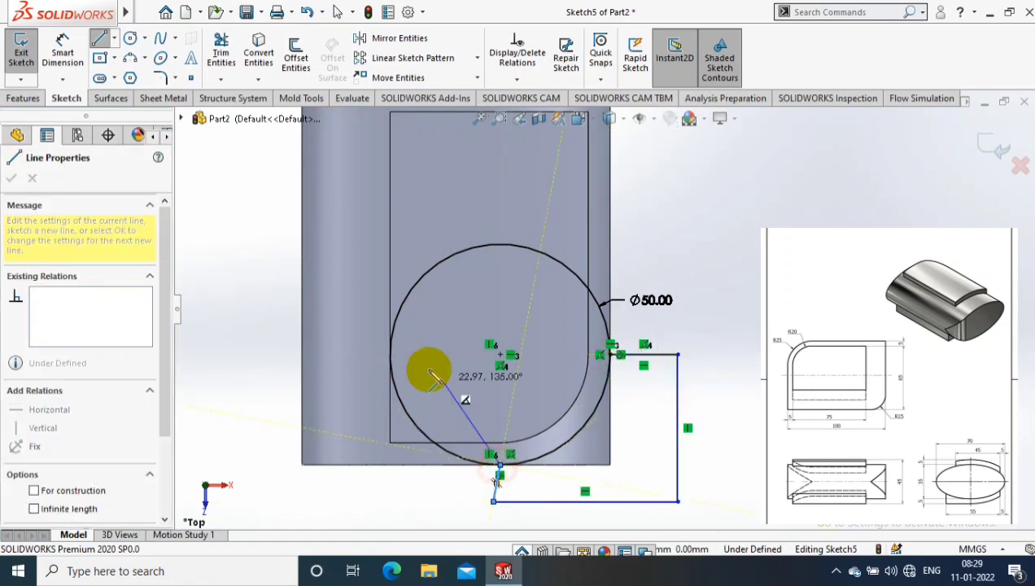
pyautogui.click(499, 465)
pyautogui.press('Escape')
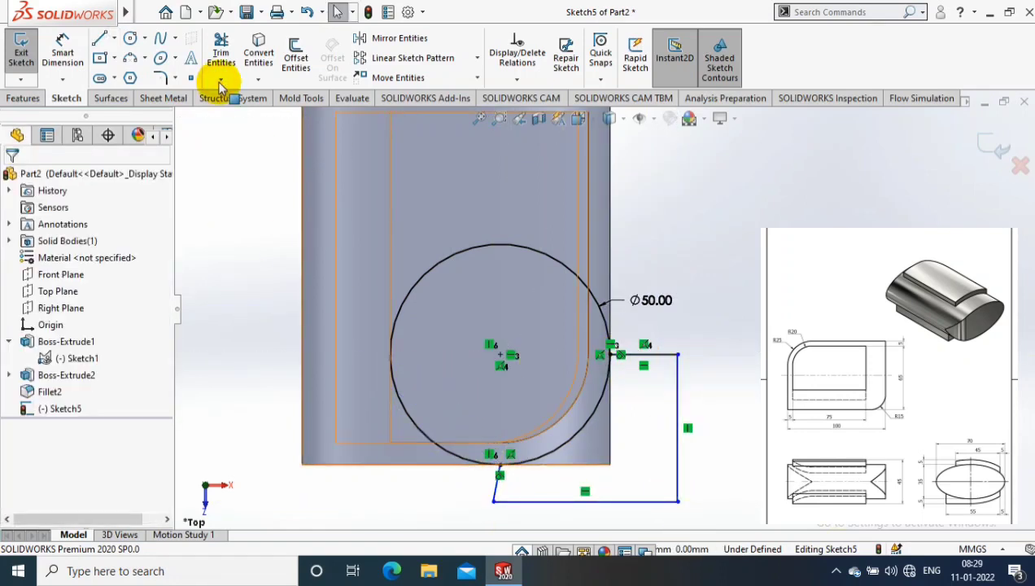
pyautogui.click(220, 82)
pyautogui.click(253, 98)
pyautogui.moveTo(592, 220); pyautogui.dragTo(635, 288)
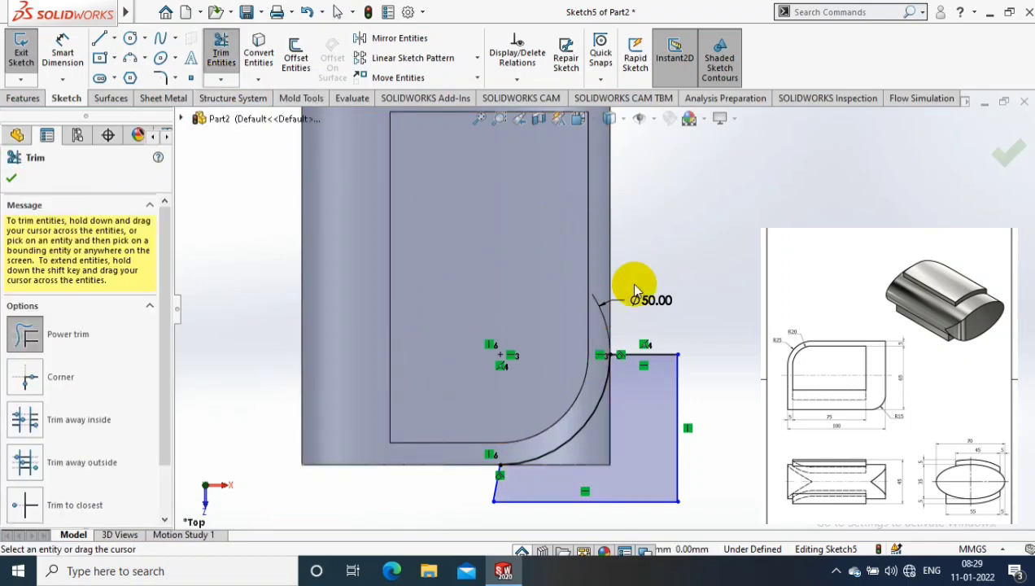
# - Extruded-cut the lower-right corner sketch with Through All - Both
pyautogui.click(18, 183)
pyautogui.click(23, 98)
pyautogui.click(225, 53)
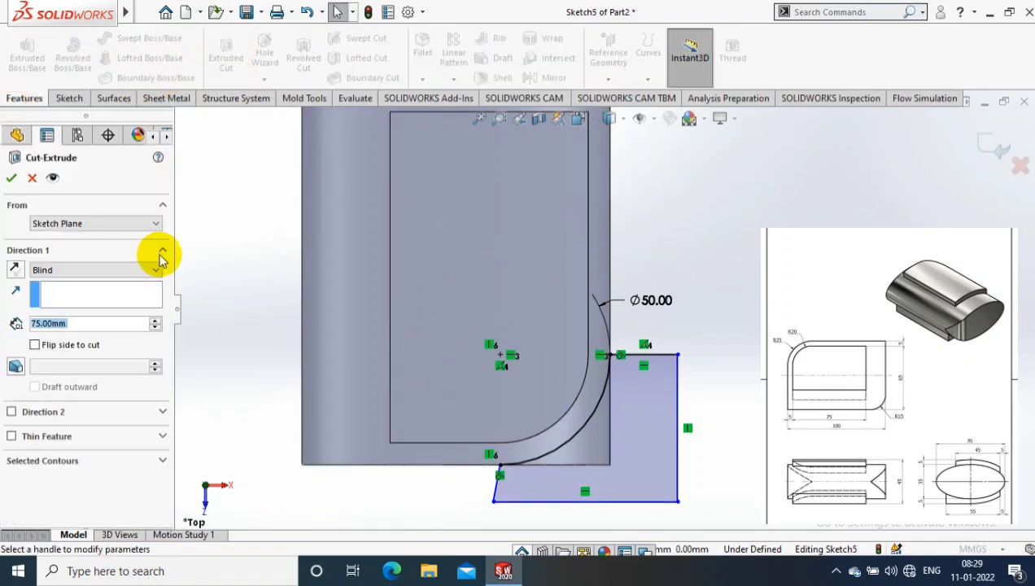
pyautogui.click(104, 271)
pyautogui.click(74, 307)
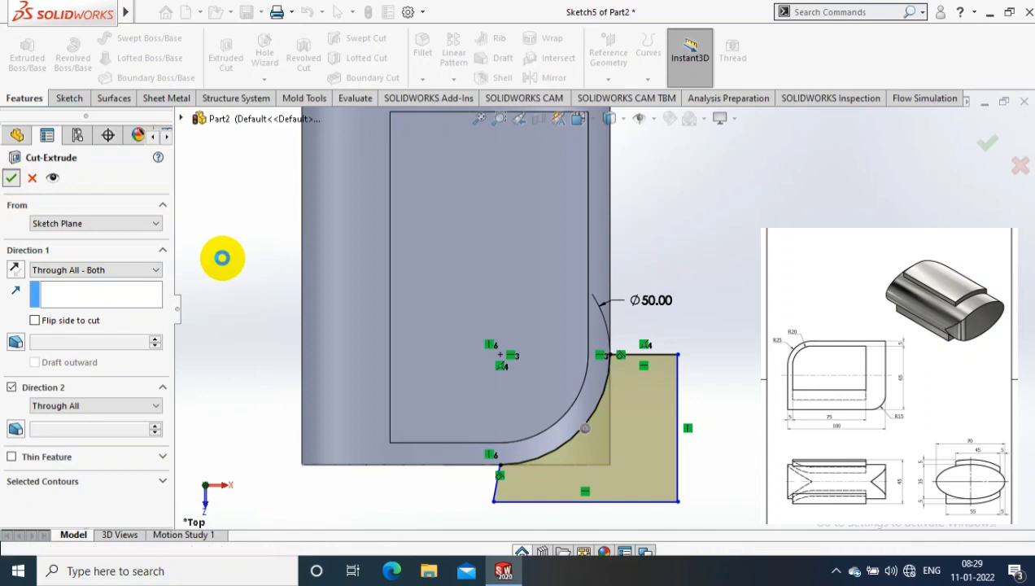
pyautogui.rightClick(219, 256)
pyautogui.scroll(2, 304, 292)
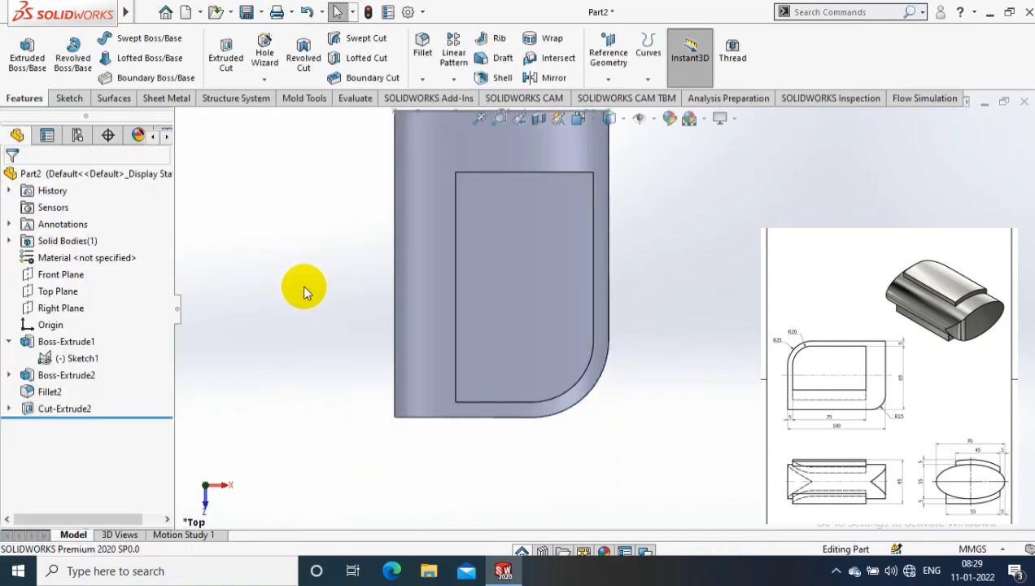
pyautogui.scroll(2, 619, 224)
# - Start a Top Plane sketch and draw a 30 mm diameter circle near the top-left corner
pyautogui.scroll(-1, 619, 223)
pyautogui.click(70, 97)
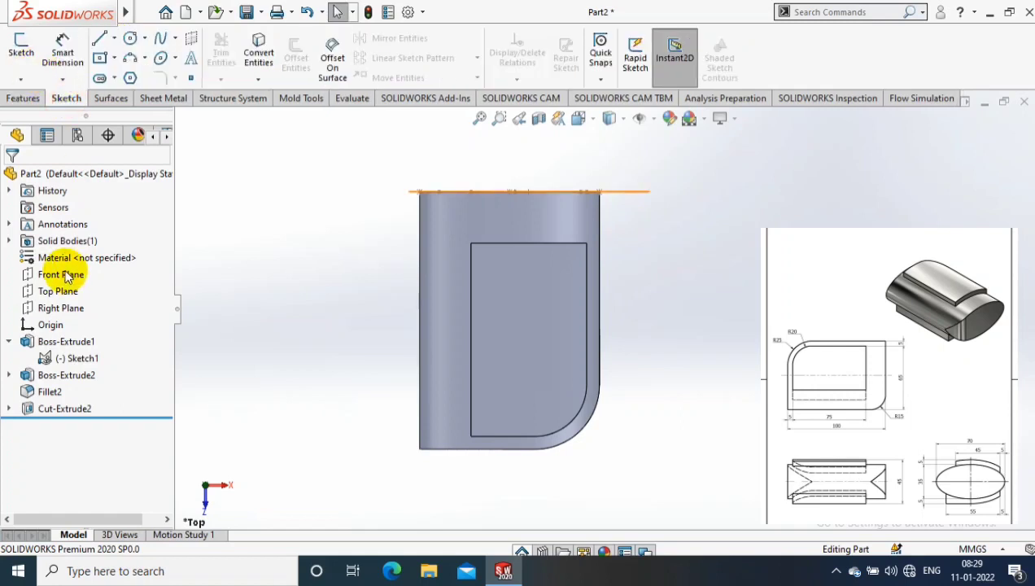
pyautogui.click(55, 292)
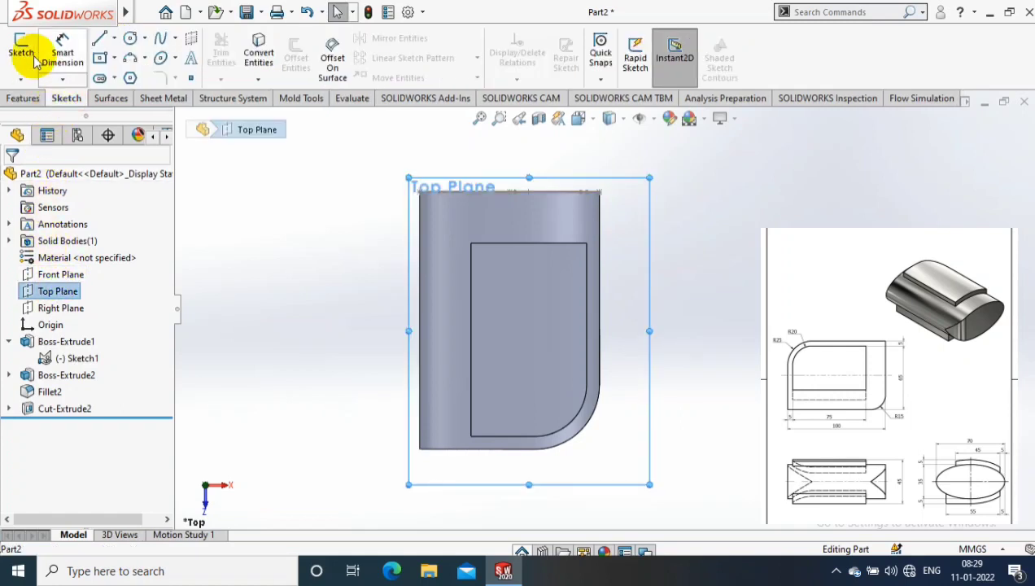
pyautogui.click(34, 61)
pyautogui.click(130, 38)
pyautogui.click(440, 213)
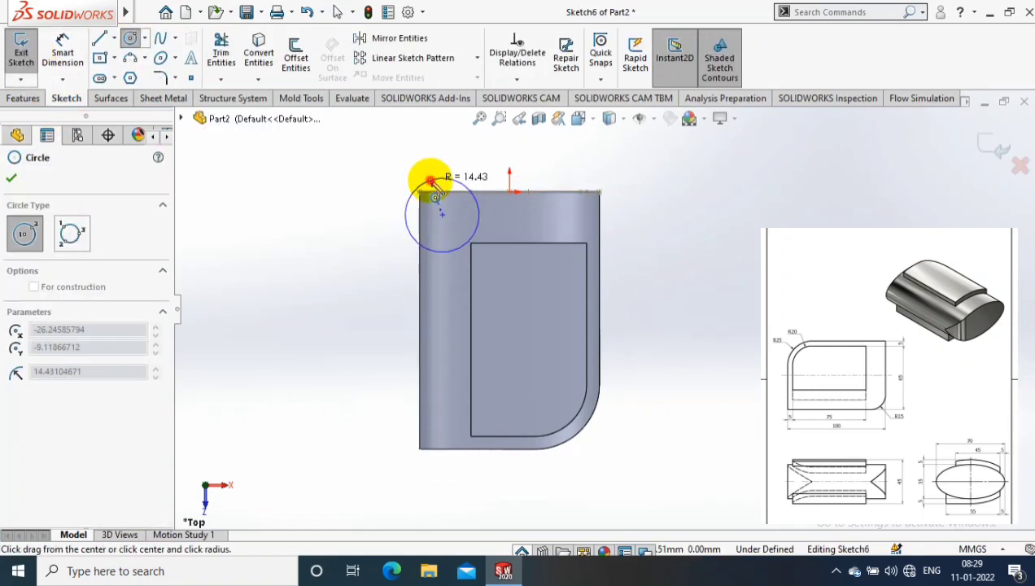
pyautogui.click(431, 180)
pyautogui.press('d')
pyautogui.click(416, 188)
pyautogui.click(472, 171)
pyautogui.write('30')
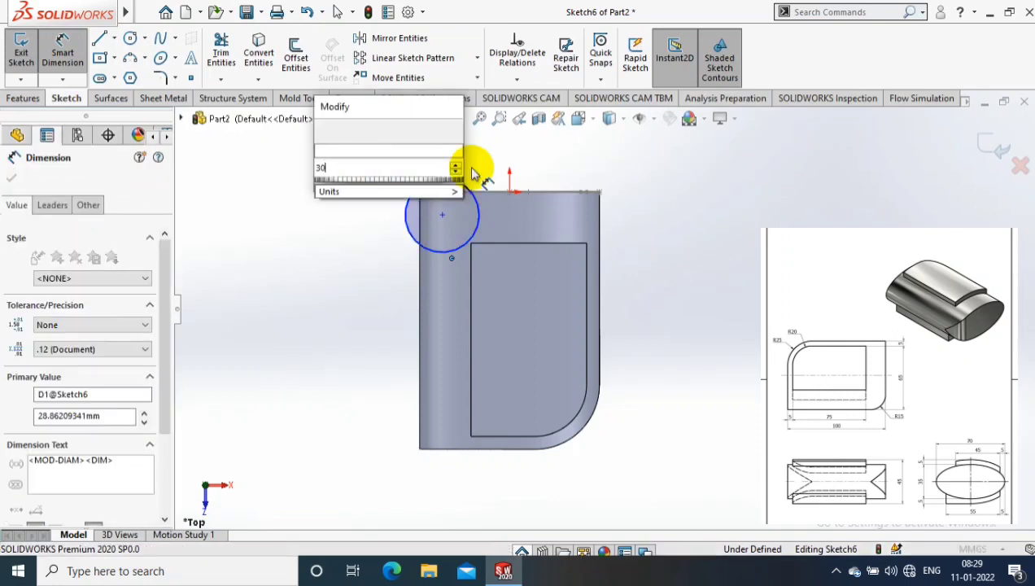
pyautogui.press('Return')
pyautogui.press('Escape')
# - Make the 30 mm circle tangent to the part's top and left edges
pyautogui.click(461, 177)
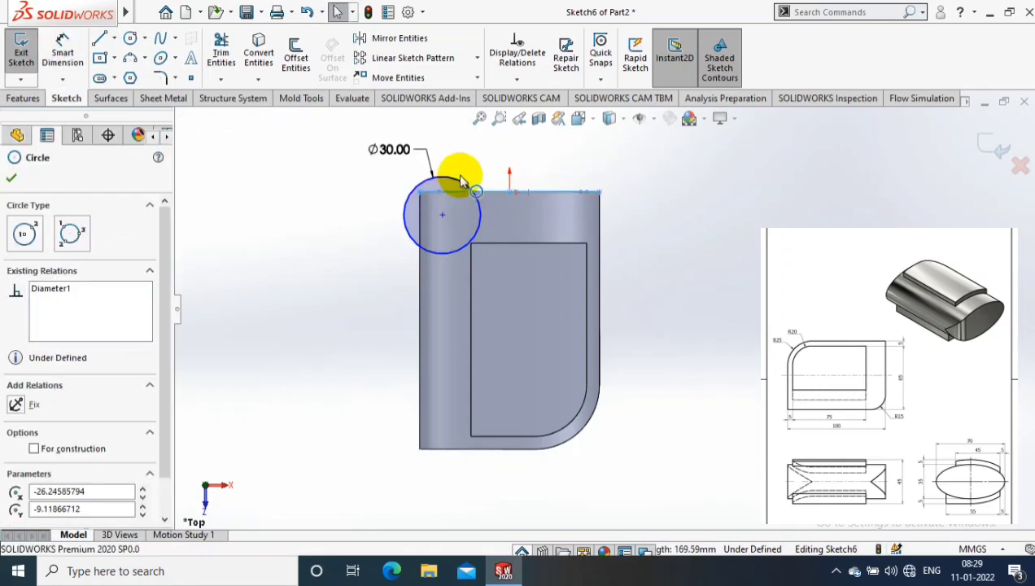
pyautogui.keyDown('ctrl'); pyautogui.click(521, 192); pyautogui.keyUp('ctrl')
pyautogui.click(24, 427)
pyautogui.click(217, 248)
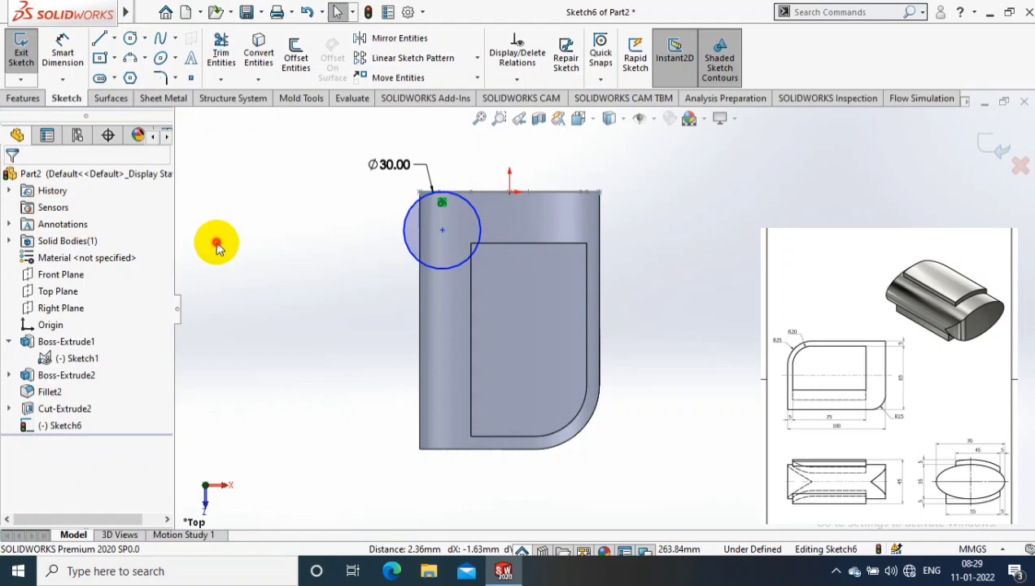
pyautogui.click(417, 299)
pyautogui.keyDown('ctrl'); pyautogui.click(405, 244); pyautogui.keyUp('ctrl')
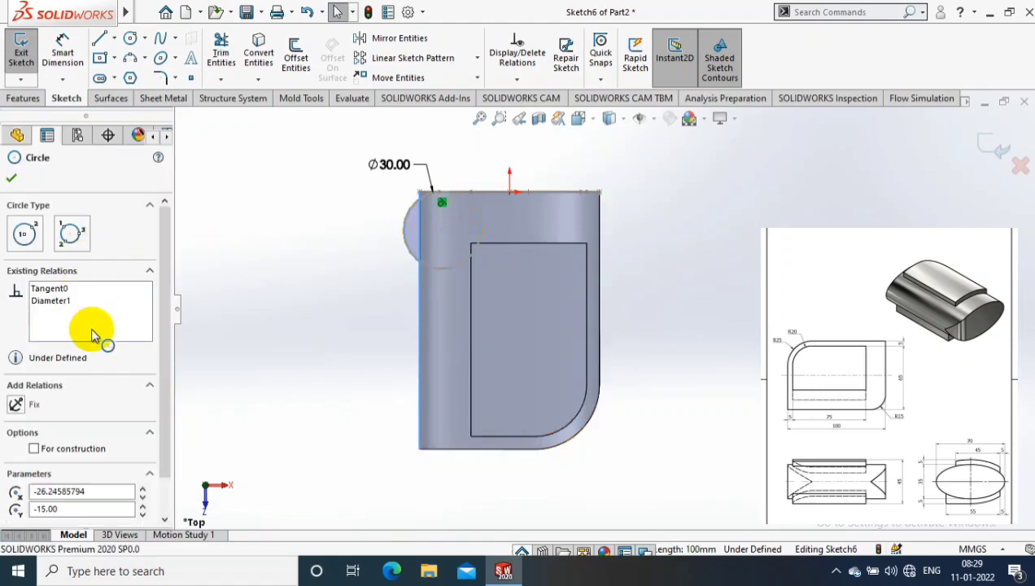
pyautogui.click(15, 424)
# - Enclose the top-left corner with lines and trim the circle's outer three-quarters
pyautogui.press('l')
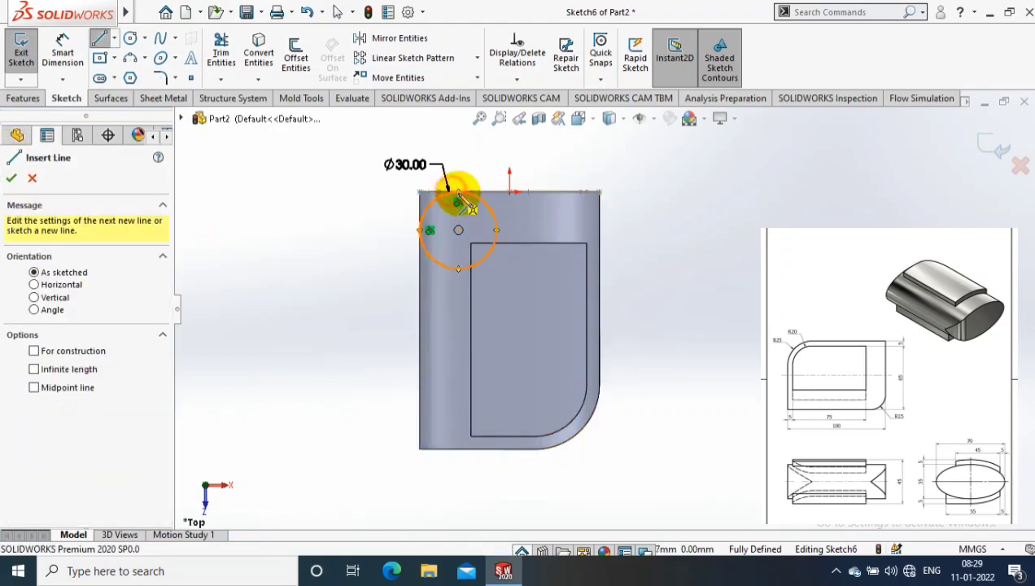
pyautogui.click(458, 230)
pyautogui.click(458, 178)
pyautogui.click(382, 163)
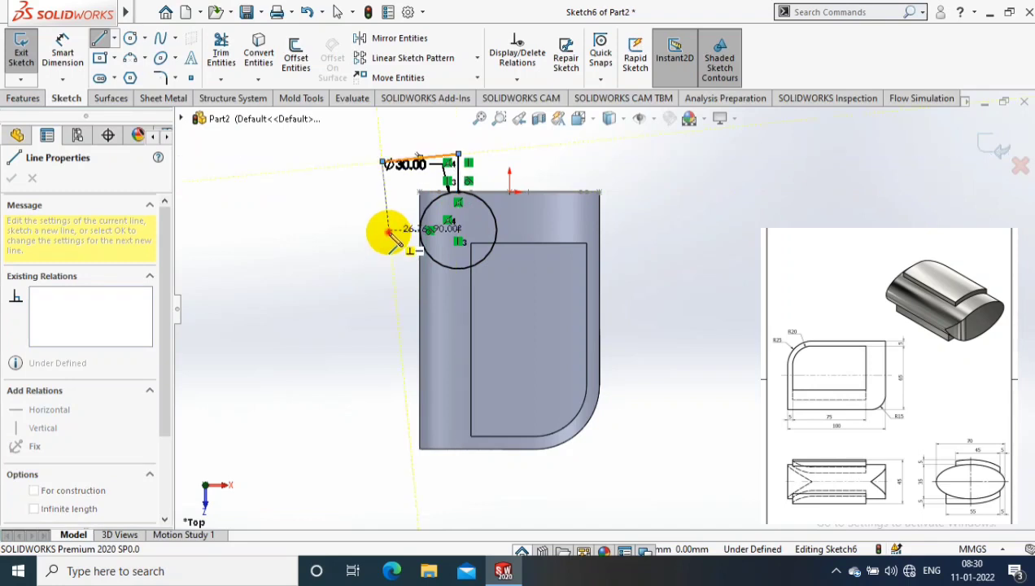
pyautogui.click(388, 230)
pyautogui.click(423, 231)
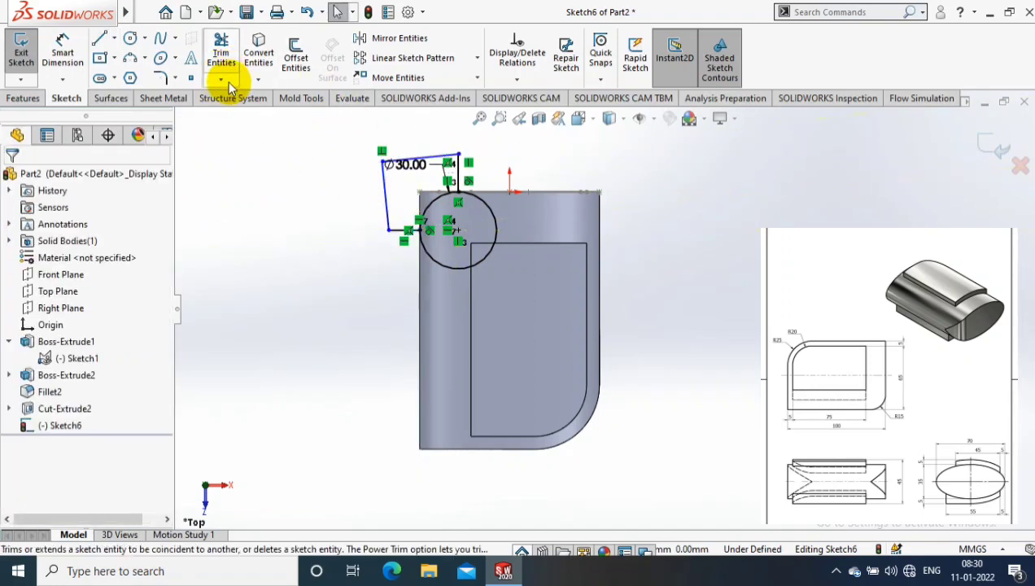
pyautogui.click(221, 57)
pyautogui.moveTo(420, 286); pyautogui.dragTo(464, 252)
pyautogui.click(18, 140)
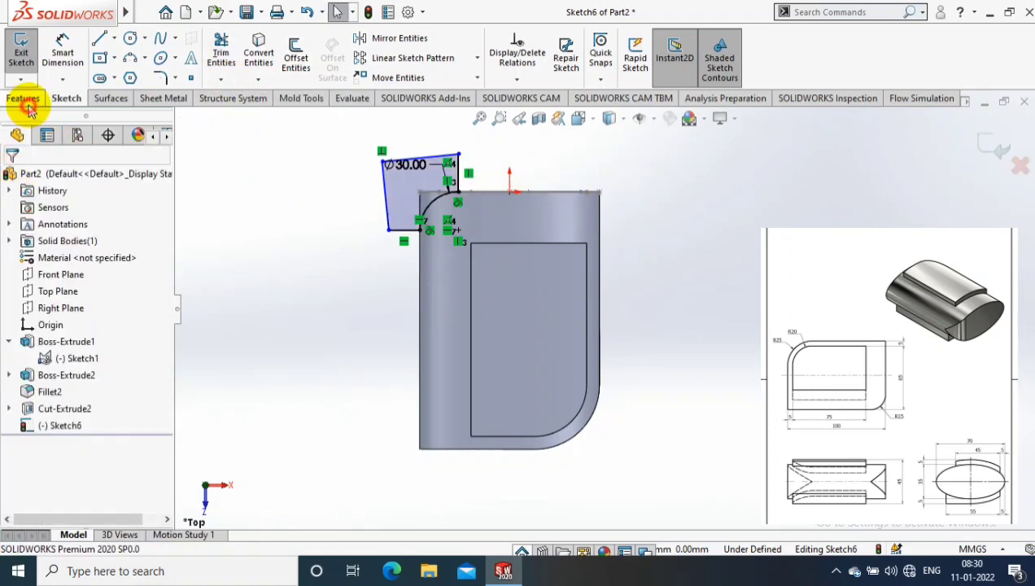
pyautogui.click(28, 108)
# - Extruded-cut the top-left corner sketch with Through All - Both
pyautogui.click(225, 57)
pyautogui.click(114, 269)
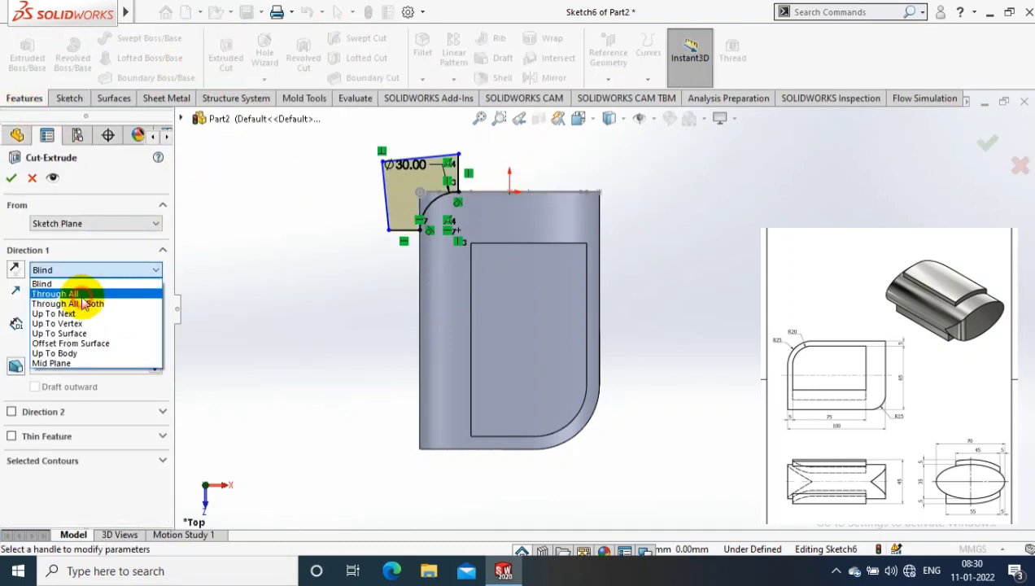
pyautogui.click(82, 302)
pyautogui.click(12, 177)
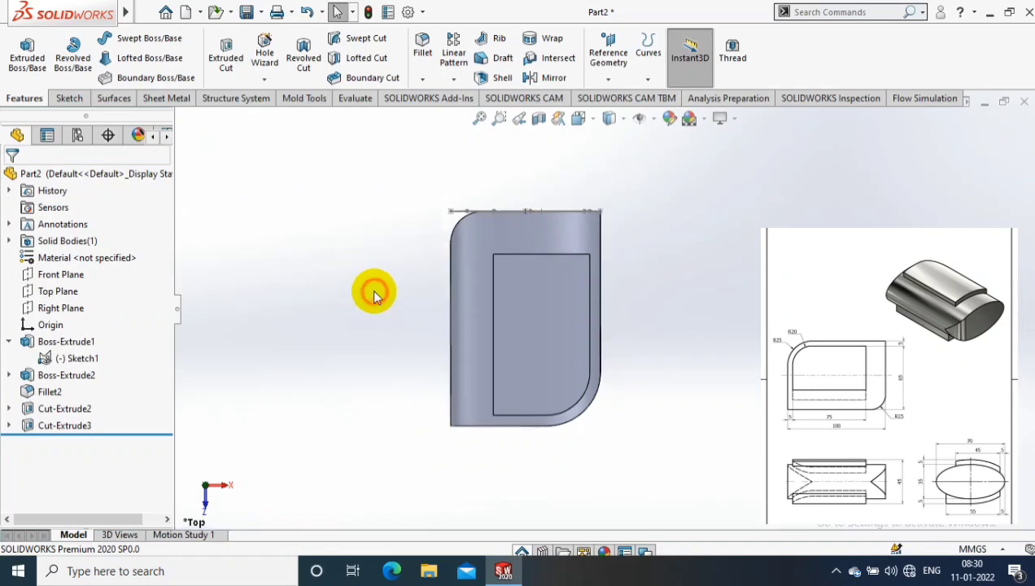
pyautogui.rightClick(446, 221)
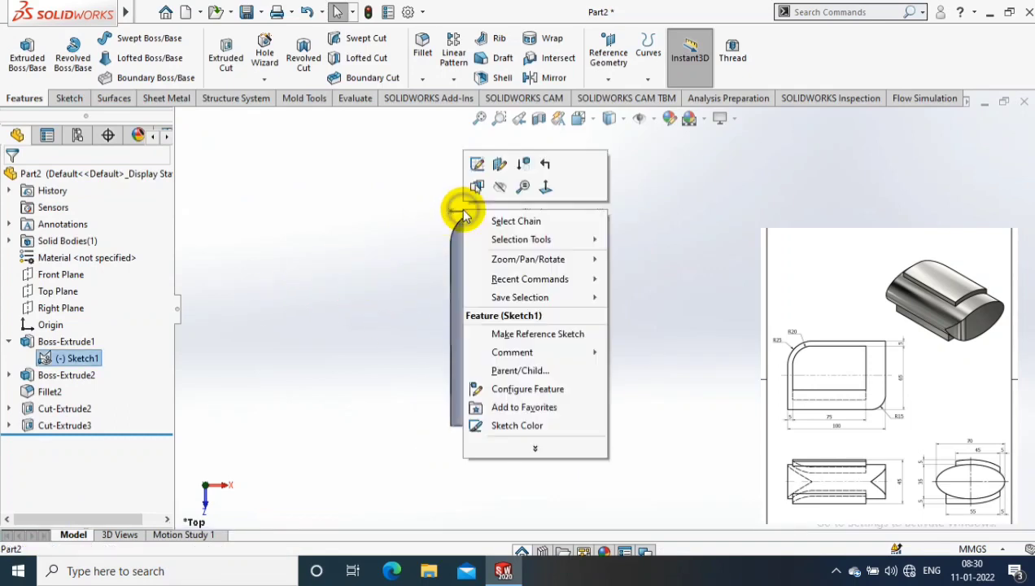
pyautogui.click(496, 178)
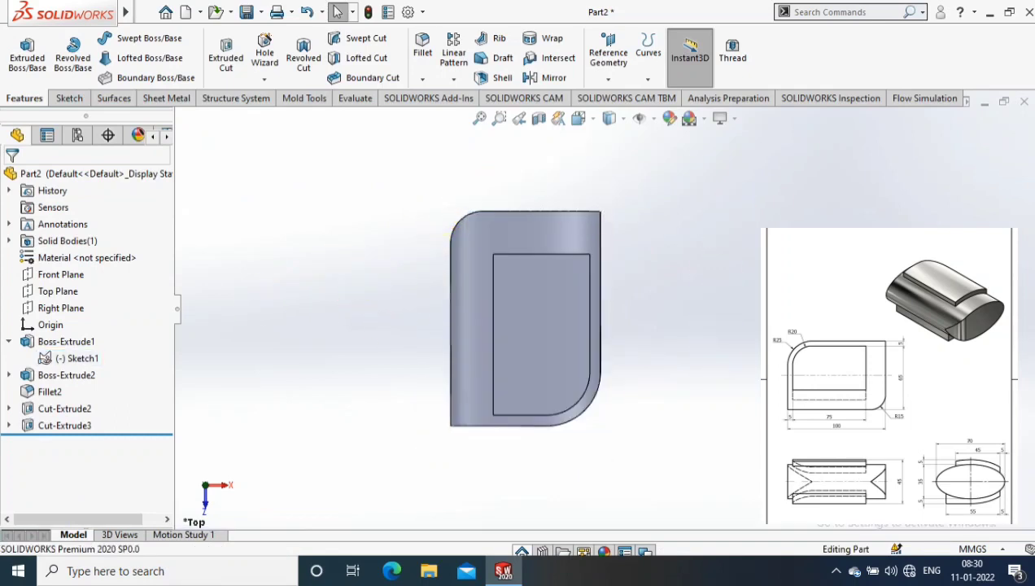
# - Tilt the view and apply a dark grey appearance to the whole part body
pyautogui.moveTo(525, 318)
pyautogui.mouseDown(button='middle')
pyautogui.moveTo(623, 449)
pyautogui.moveTo(568, 466)
pyautogui.mouseUp(button='middle')
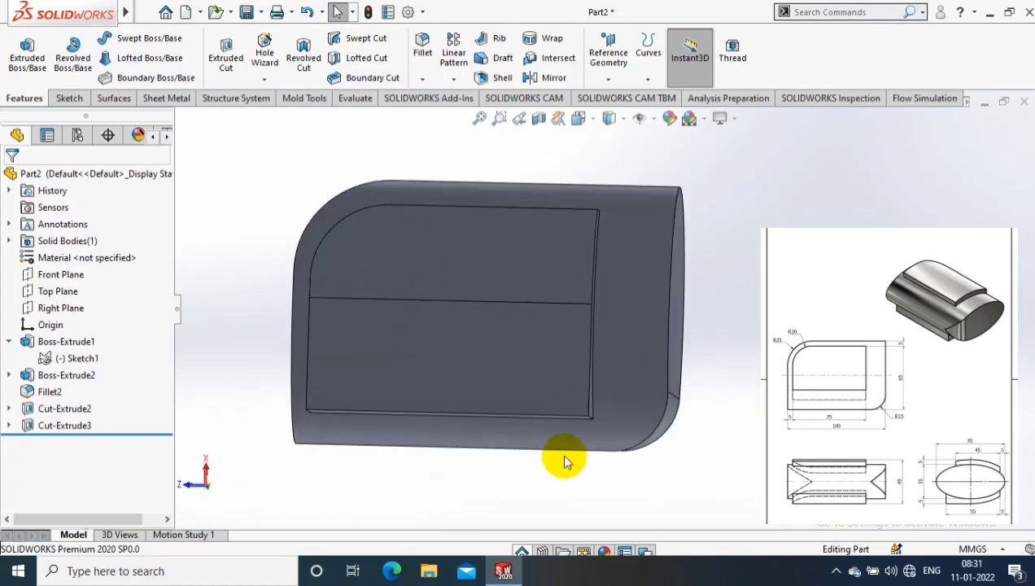
pyautogui.rightClick(627, 319)
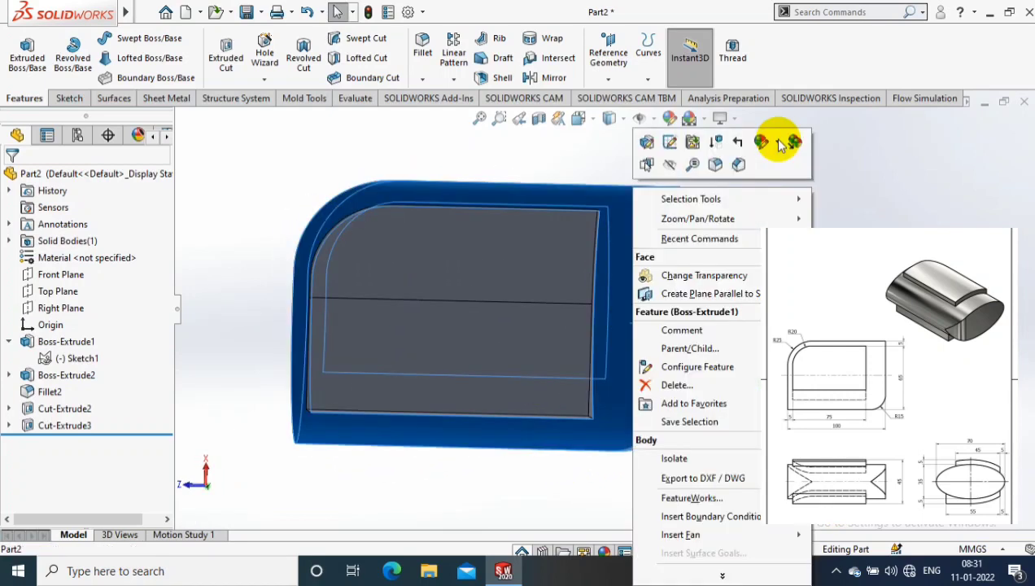
pyautogui.click(779, 145)
pyautogui.click(769, 211)
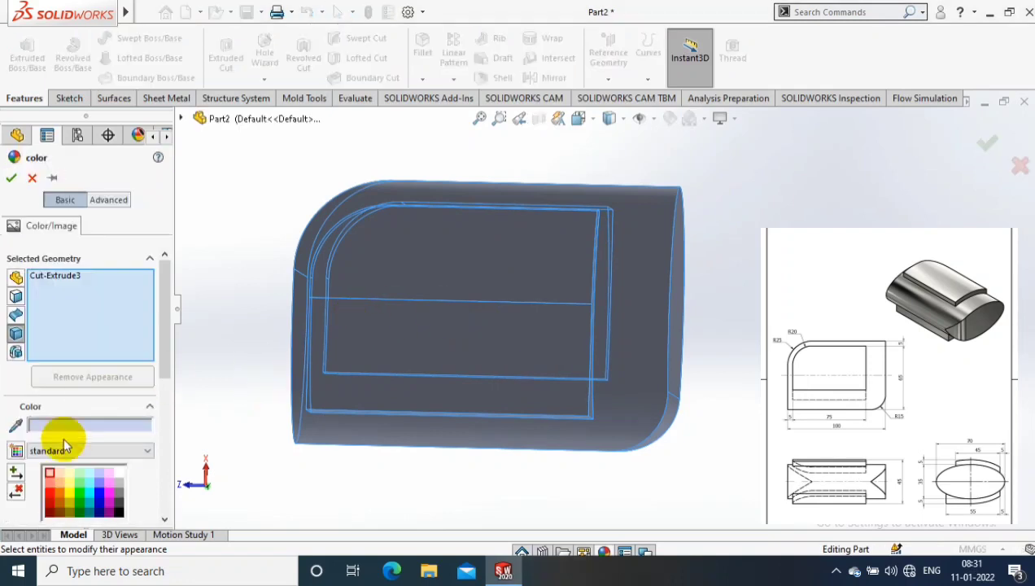
pyautogui.click(114, 489)
pyautogui.click(12, 178)
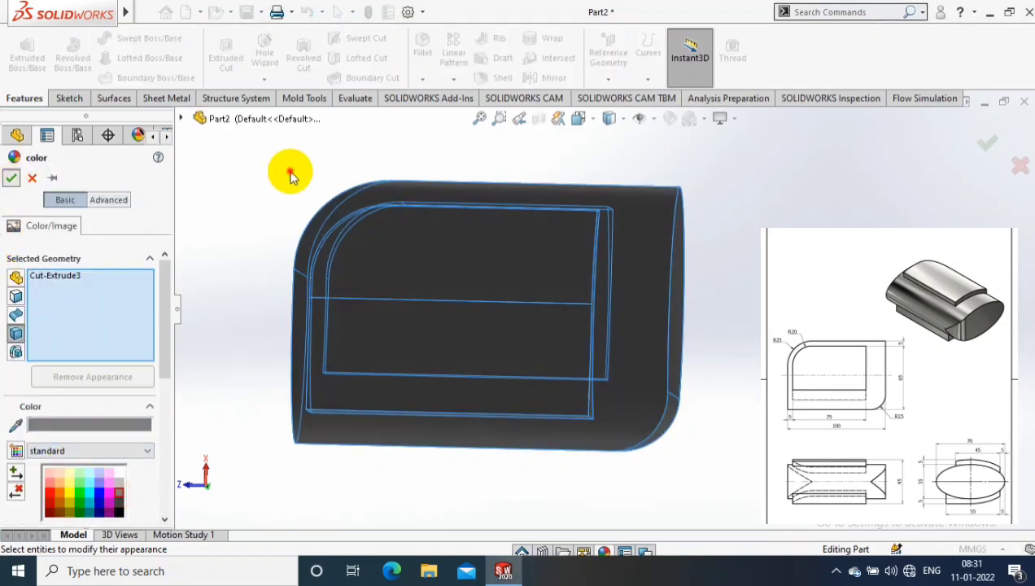